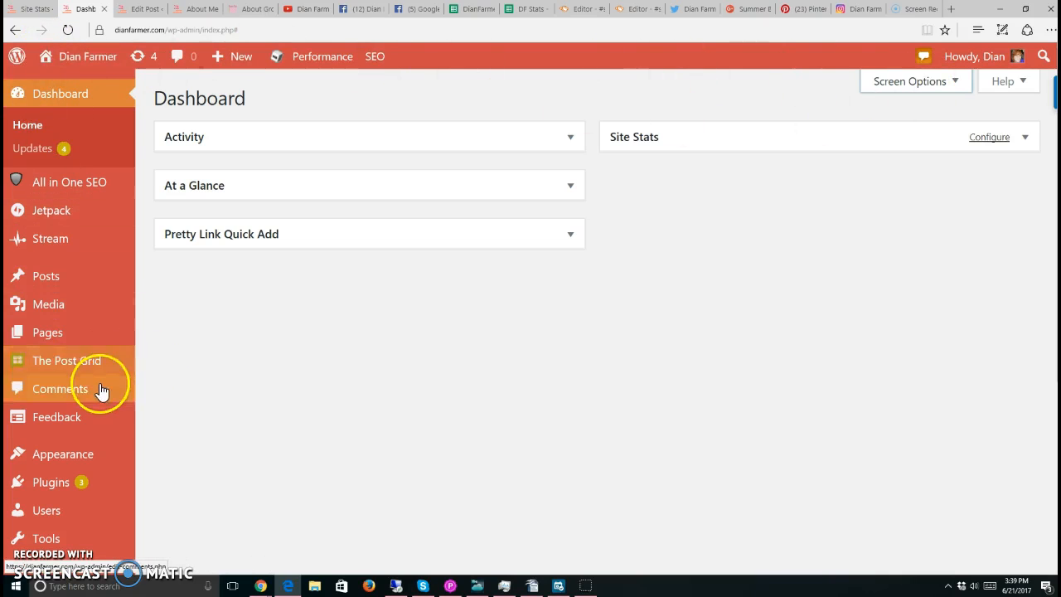
Create a new blank page in the site's admin area.
{"action": "mouse_move", "coordinate": [80, 373]}
{"action": "mouse_move", "coordinate": [66, 336]}
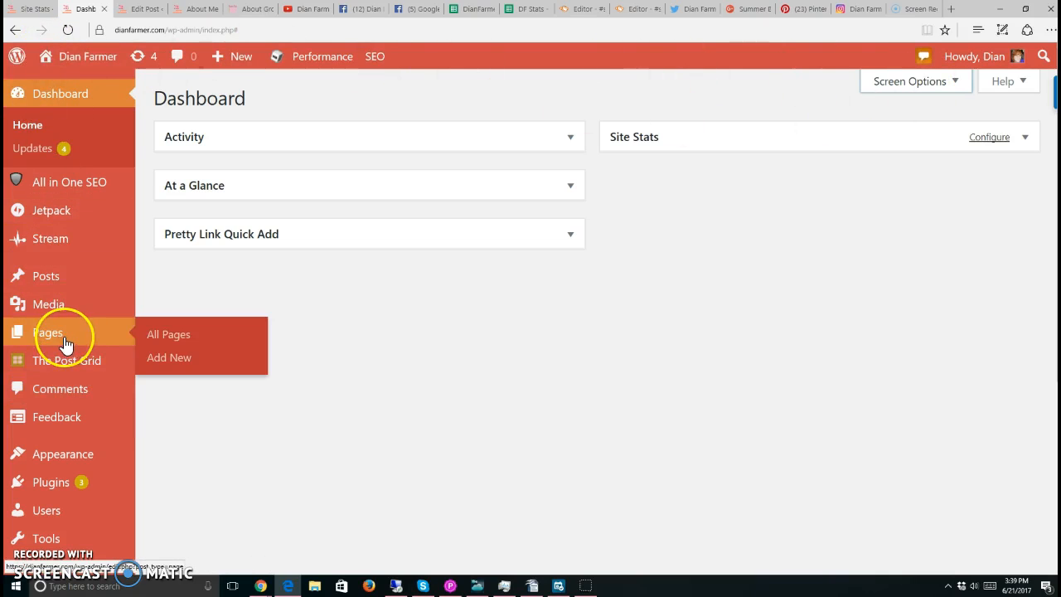
{"action": "left_click", "coordinate": [163, 371]}
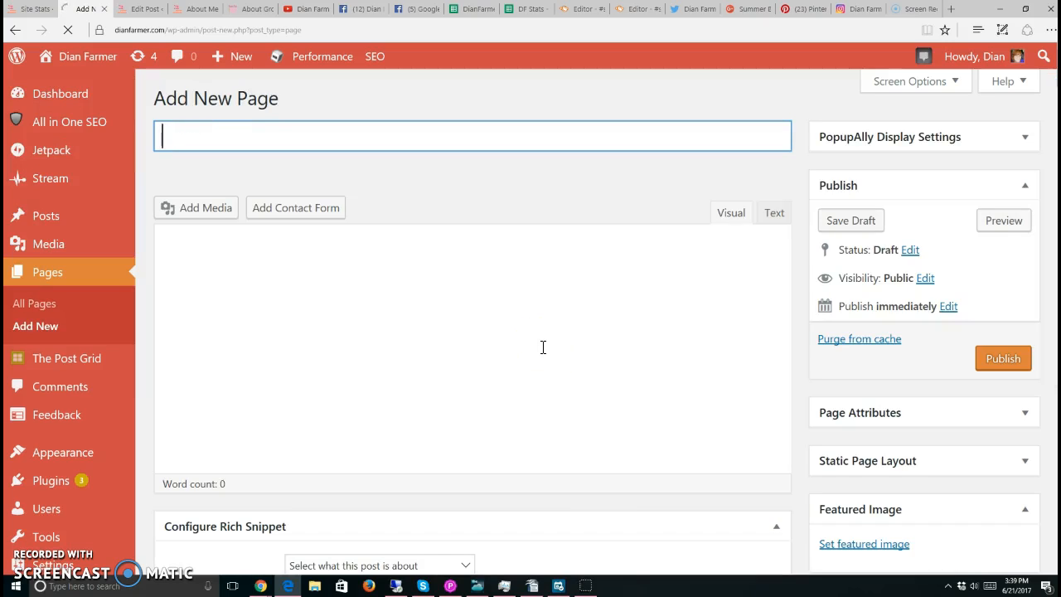
{"action": "left_click", "coordinate": [468, 383]}
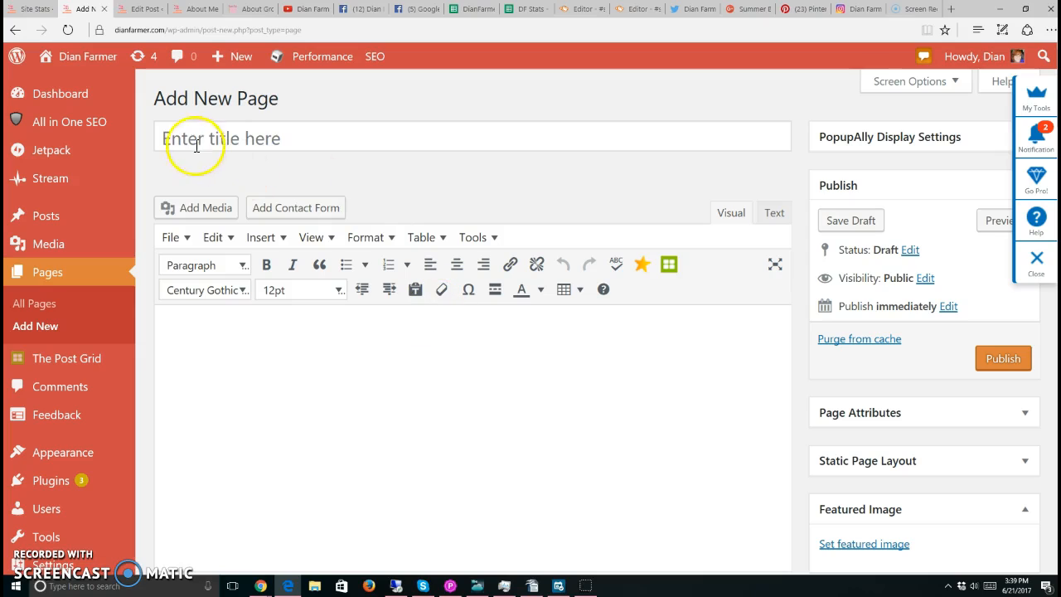
Examine the title field and the content area of the new page.
{"action": "left_click_drag", "start_coordinate": [192, 139], "coordinate": [334, 150]}
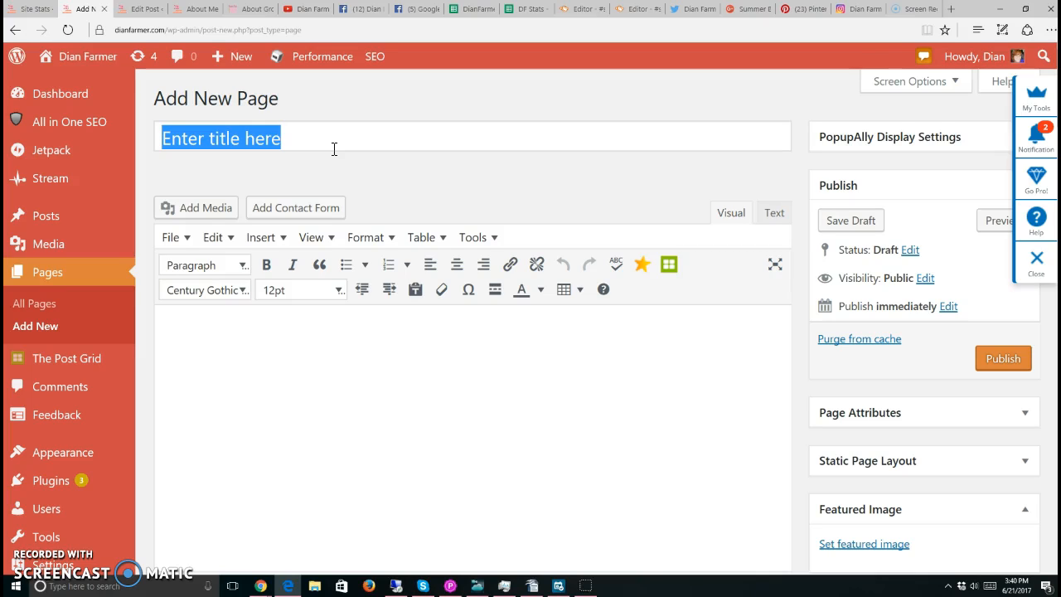
{"action": "left_click", "coordinate": [334, 148]}
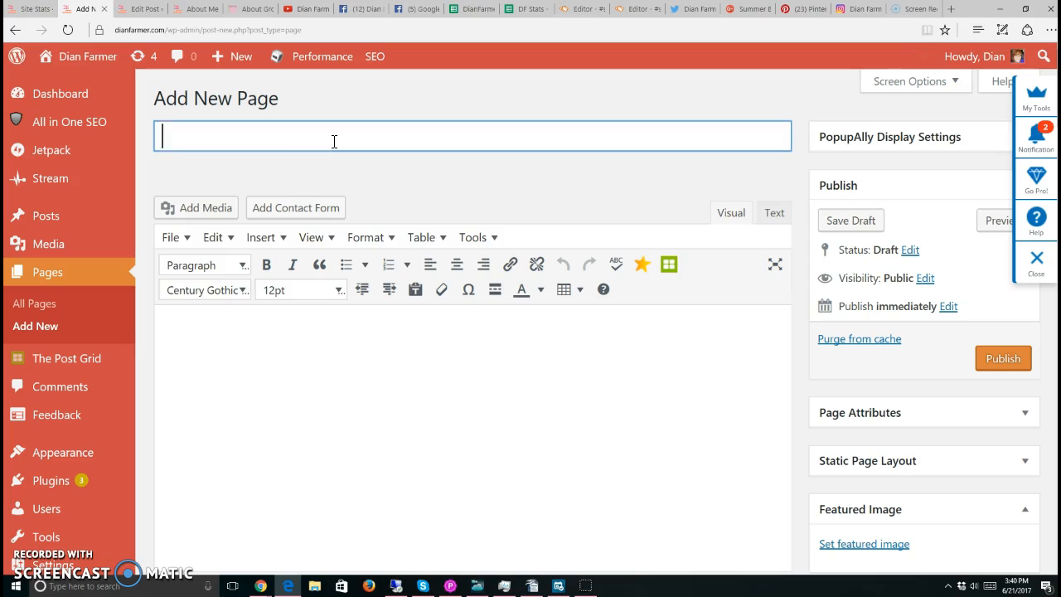
{"action": "left_click", "coordinate": [304, 180]}
{"action": "left_click", "coordinate": [208, 349]}
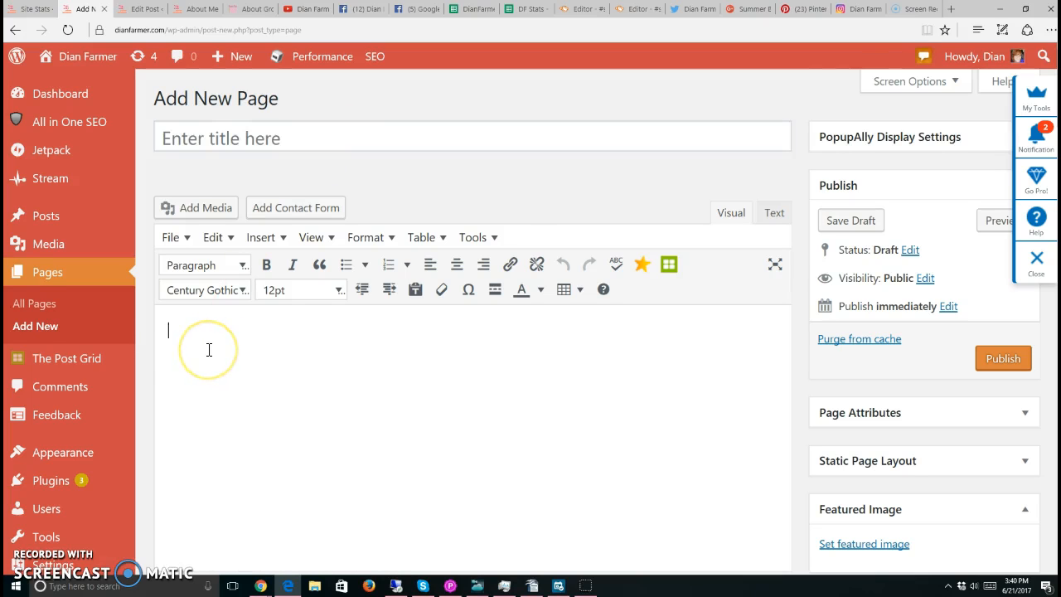
{"action": "scroll", "coordinate": [209, 349], "scroll_direction": "down", "scroll_amount": 2}
{"action": "scroll", "coordinate": [209, 349], "scroll_direction": "up", "scroll_amount": 1}
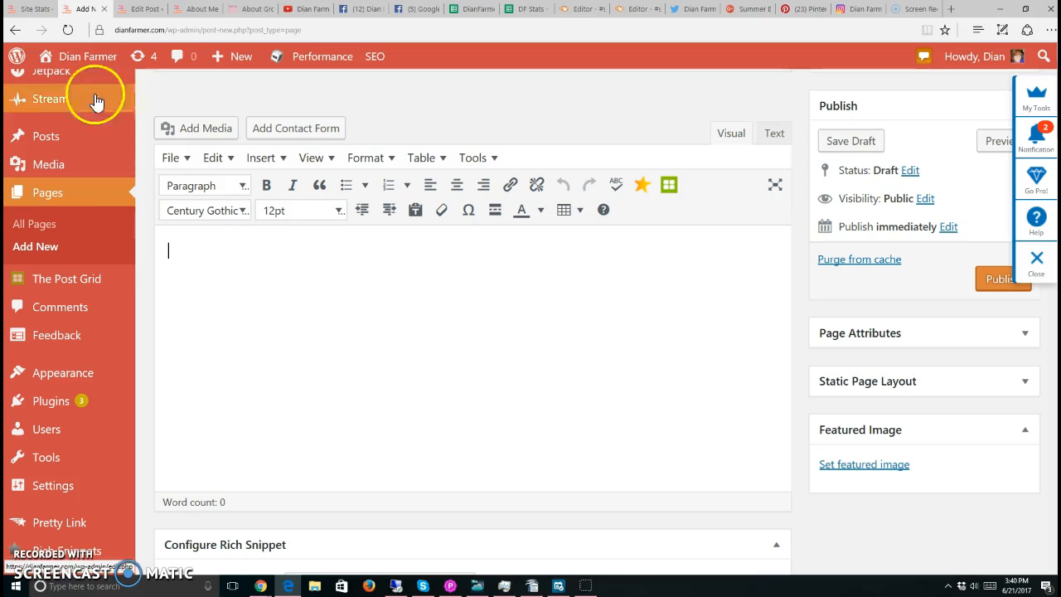
Look through the blog's existing About Me page, including its welcome text and family photos.
{"action": "left_click", "coordinate": [182, 16]}
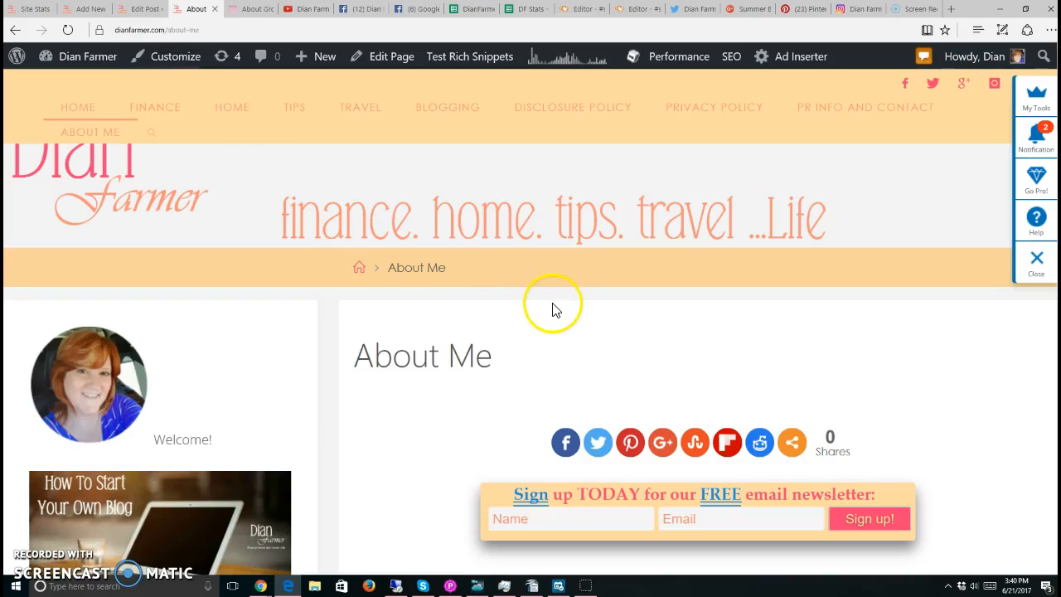
{"action": "scroll", "coordinate": [555, 306], "scroll_direction": "down", "scroll_amount": 3}
{"action": "scroll", "coordinate": [554, 310], "scroll_direction": "down", "scroll_amount": 7}
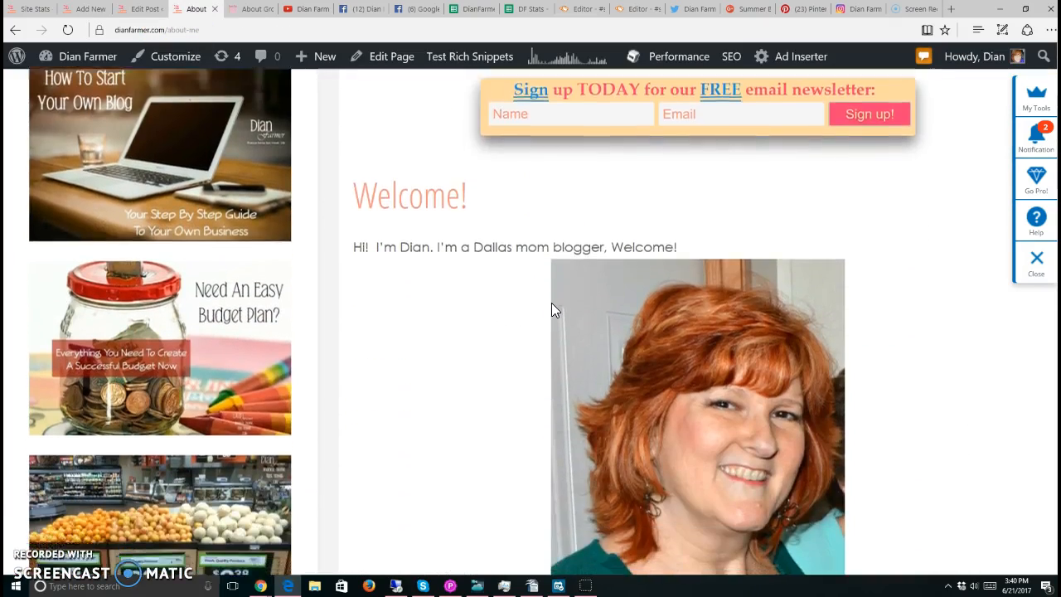
{"action": "scroll", "coordinate": [553, 311], "scroll_direction": "down", "scroll_amount": 15}
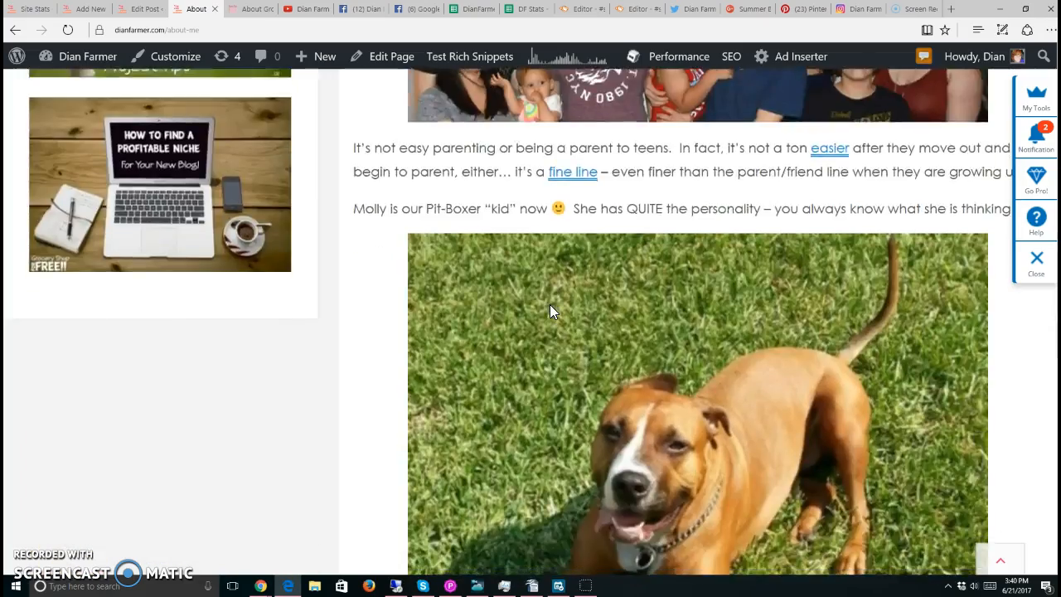
{"action": "scroll", "coordinate": [553, 312], "scroll_direction": "up", "scroll_amount": 20}
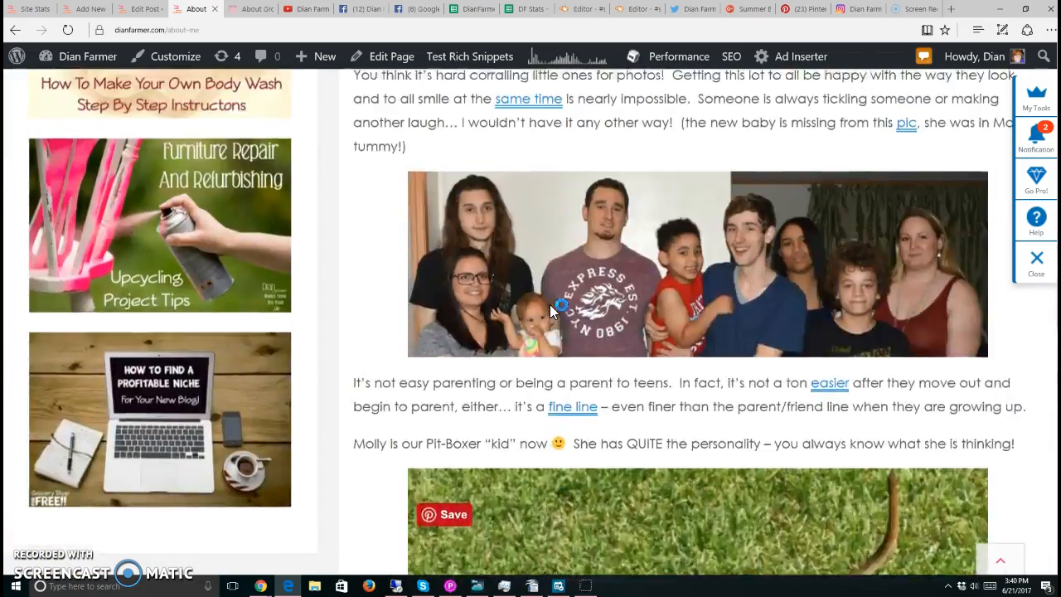
{"action": "scroll", "coordinate": [554, 311], "scroll_direction": "up", "scroll_amount": 3}
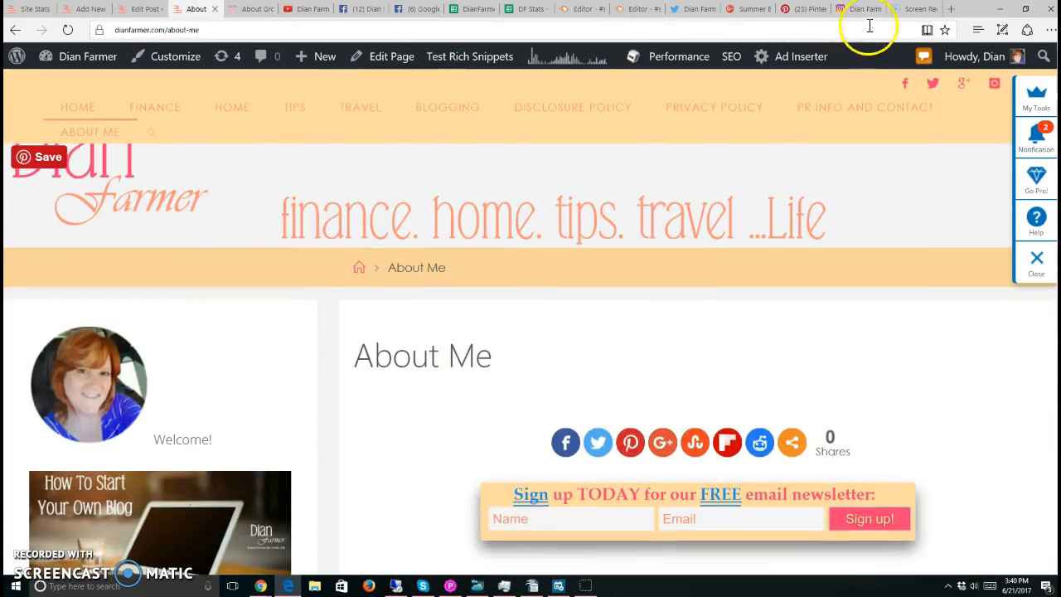
Review the About page on groceryshopforfree.com as an example with a video and introduction text.
{"action": "left_click", "coordinate": [240, 10]}
{"action": "scroll", "coordinate": [687, 381], "scroll_direction": "down", "scroll_amount": 9}
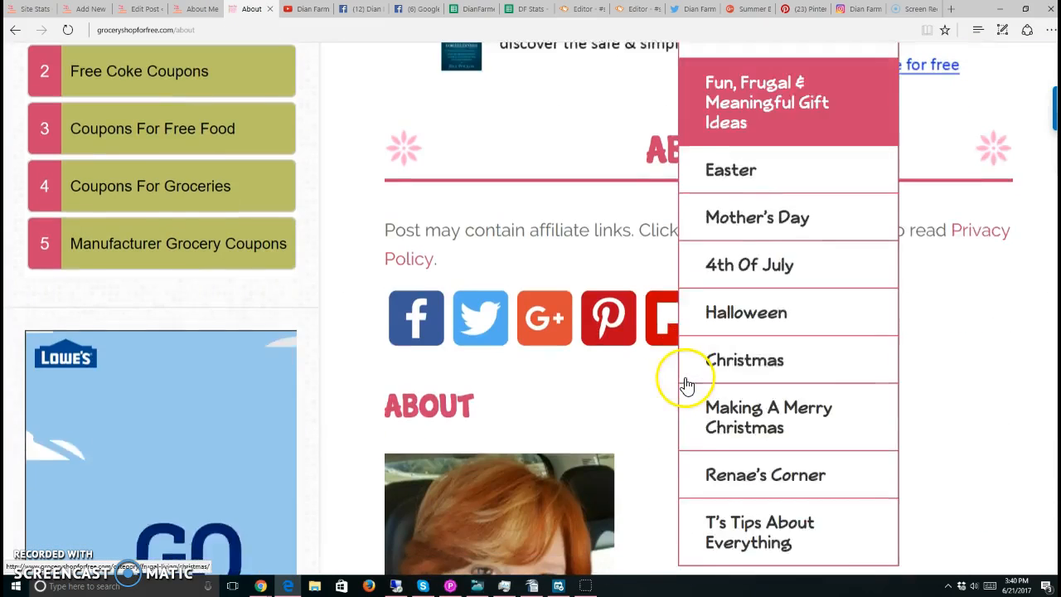
{"action": "scroll", "coordinate": [954, 395], "scroll_direction": "down", "scroll_amount": 5}
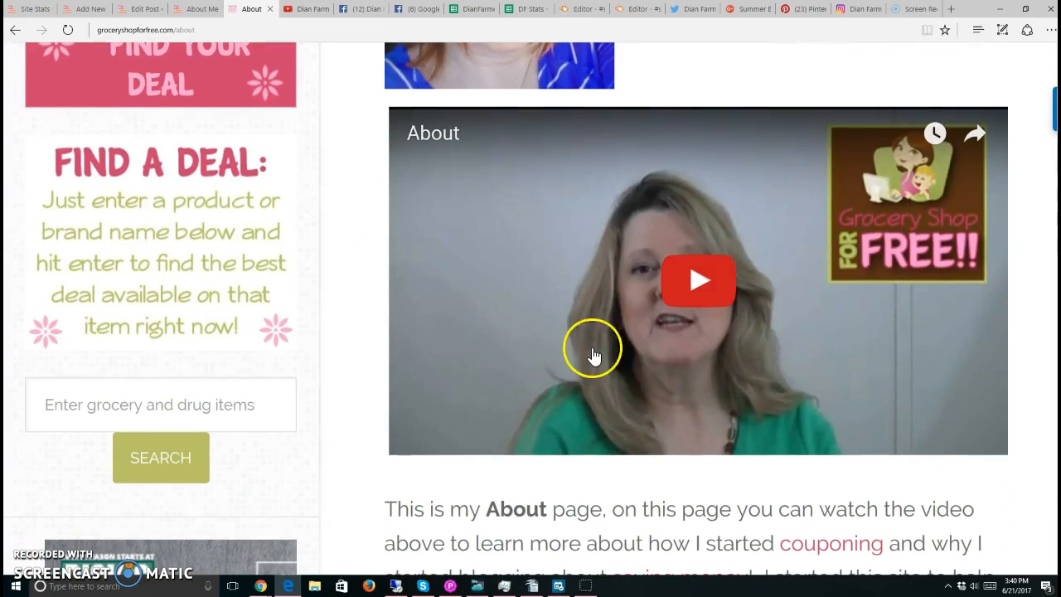
{"action": "scroll", "coordinate": [590, 355], "scroll_direction": "up", "scroll_amount": 5}
{"action": "scroll", "coordinate": [586, 350], "scroll_direction": "down", "scroll_amount": 3}
{"action": "scroll", "coordinate": [584, 348], "scroll_direction": "down", "scroll_amount": 6}
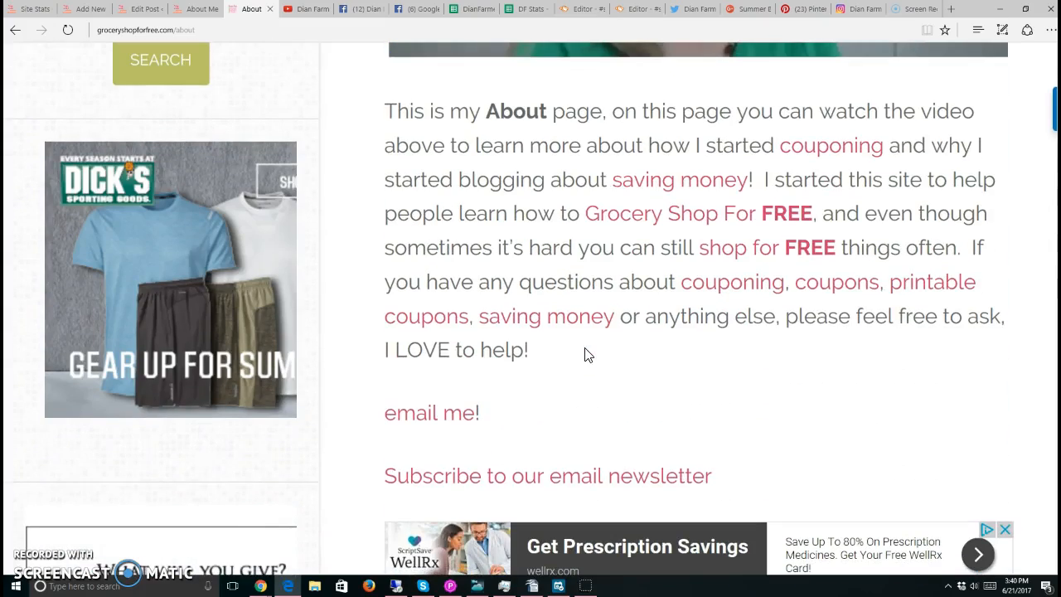
{"action": "scroll", "coordinate": [584, 355], "scroll_direction": "up", "scroll_amount": 13}
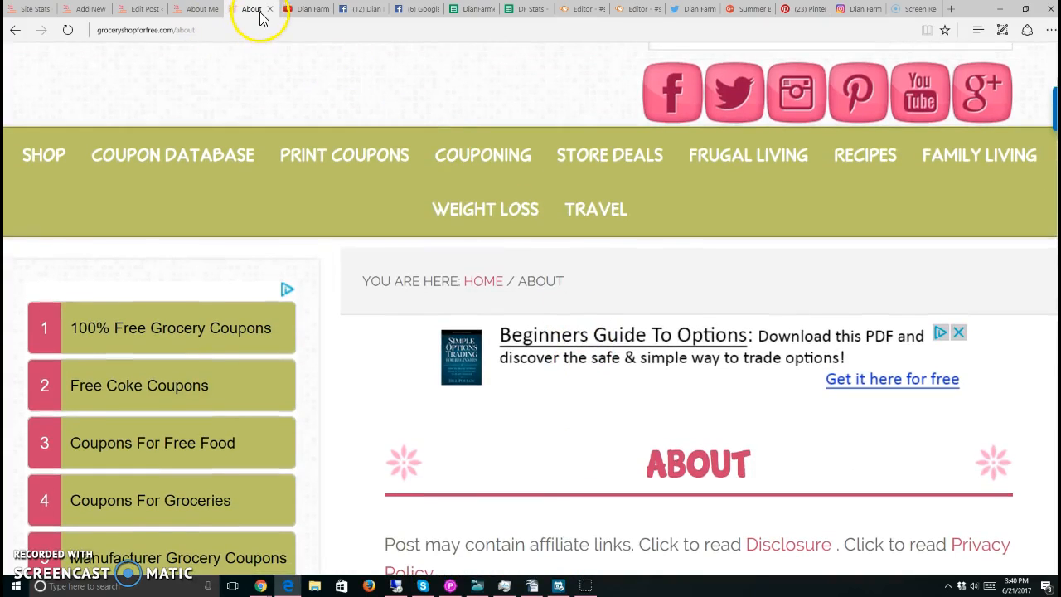
Return to the new page's editor and place the cursor in the empty content area.
{"action": "left_click", "coordinate": [124, 10]}
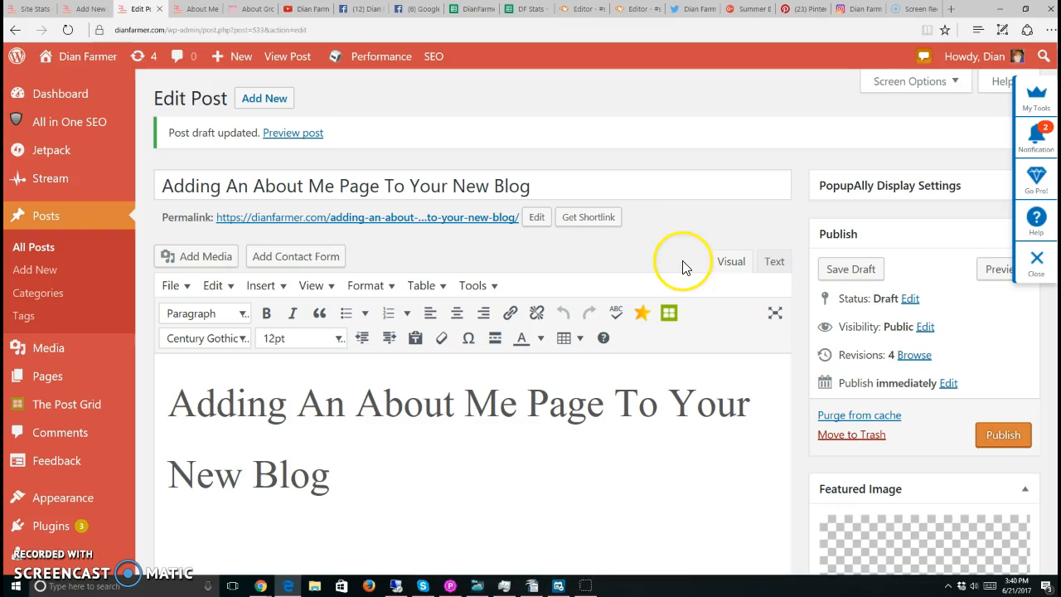
{"action": "left_click", "coordinate": [89, 9]}
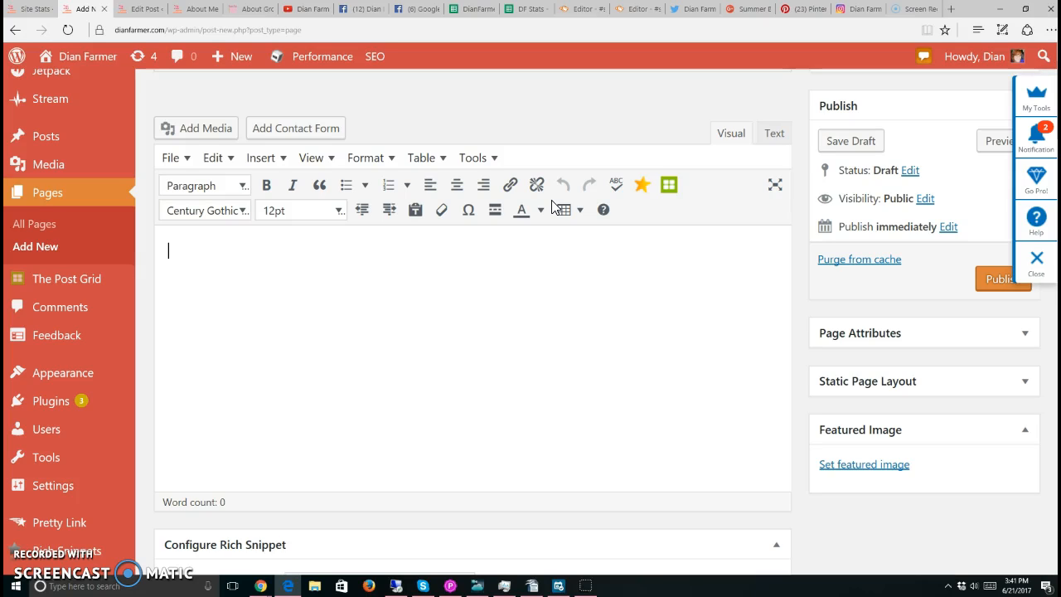
{"action": "scroll", "coordinate": [417, 268], "scroll_direction": "up", "scroll_amount": 2}
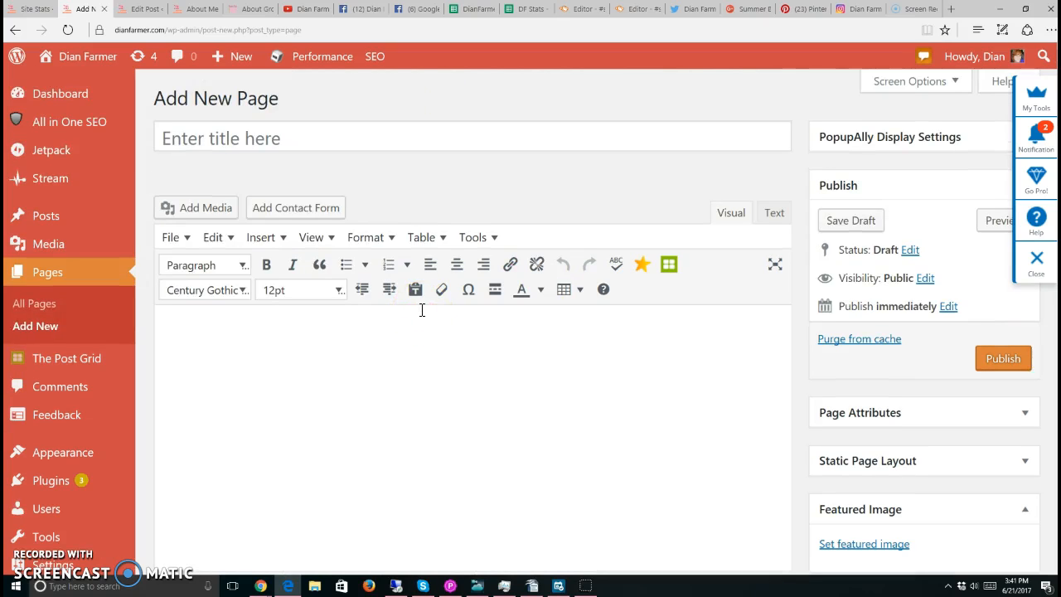
{"action": "left_click", "coordinate": [435, 320]}
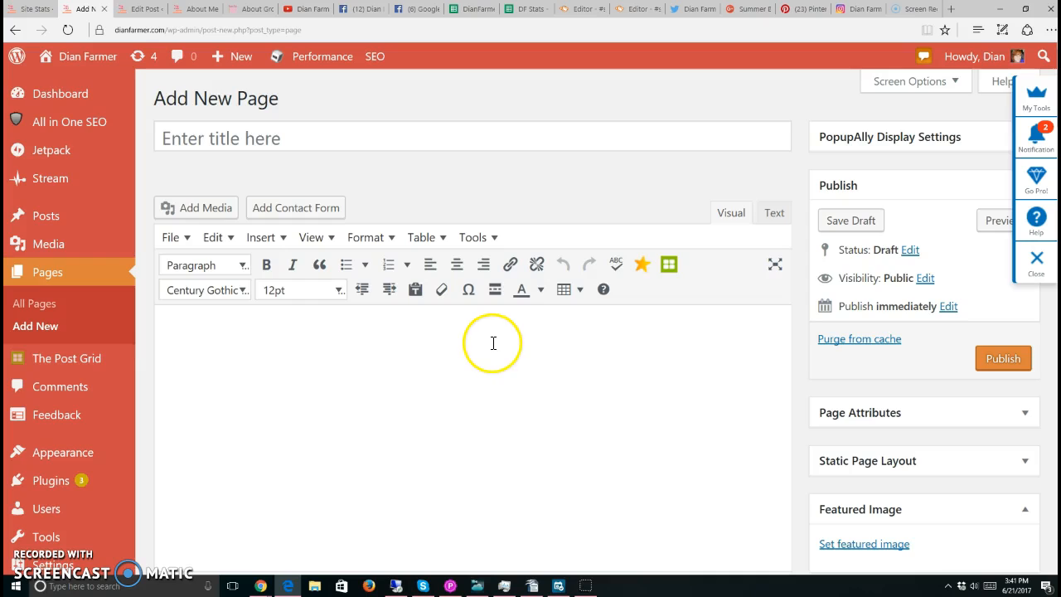
{"action": "scroll", "coordinate": [493, 342], "scroll_direction": "down", "scroll_amount": 1}
{"action": "scroll", "coordinate": [355, 310], "scroll_direction": "up", "scroll_amount": 1}
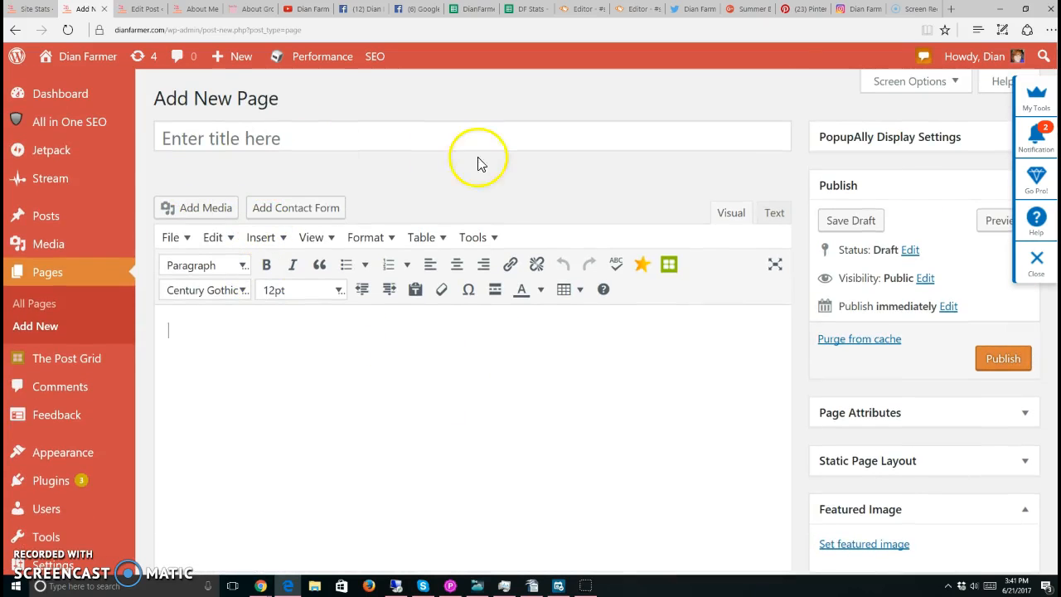
{"action": "scroll", "coordinate": [232, 355], "scroll_direction": "down", "scroll_amount": 1}
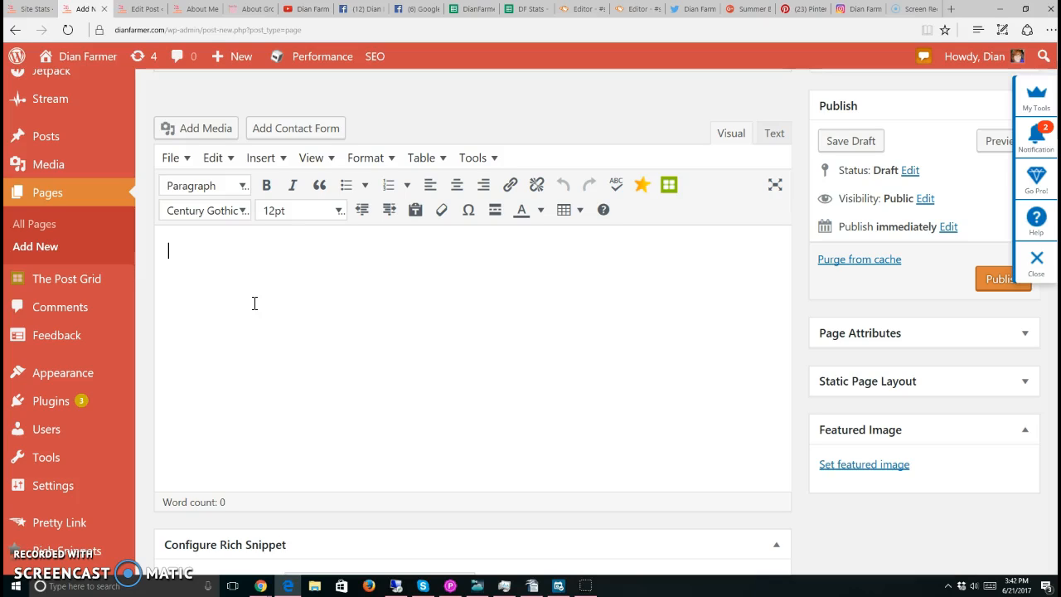
{"action": "left_click", "coordinate": [261, 285]}
{"action": "left_click", "coordinate": [218, 269]}
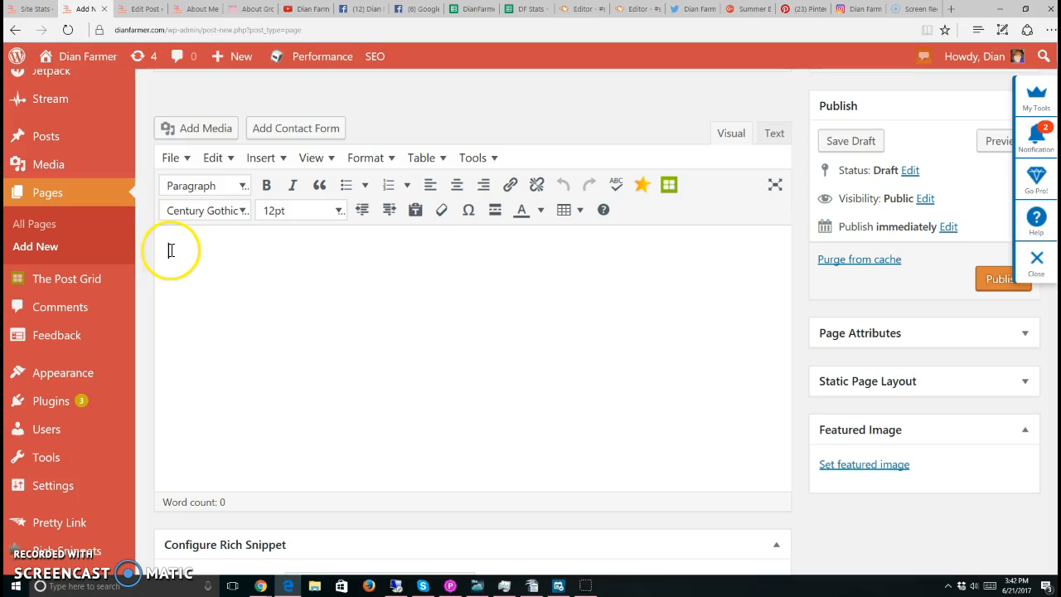
Open the media inserter for the page, look over the existing library images, and go to file uploading.
{"action": "left_click", "coordinate": [197, 139]}
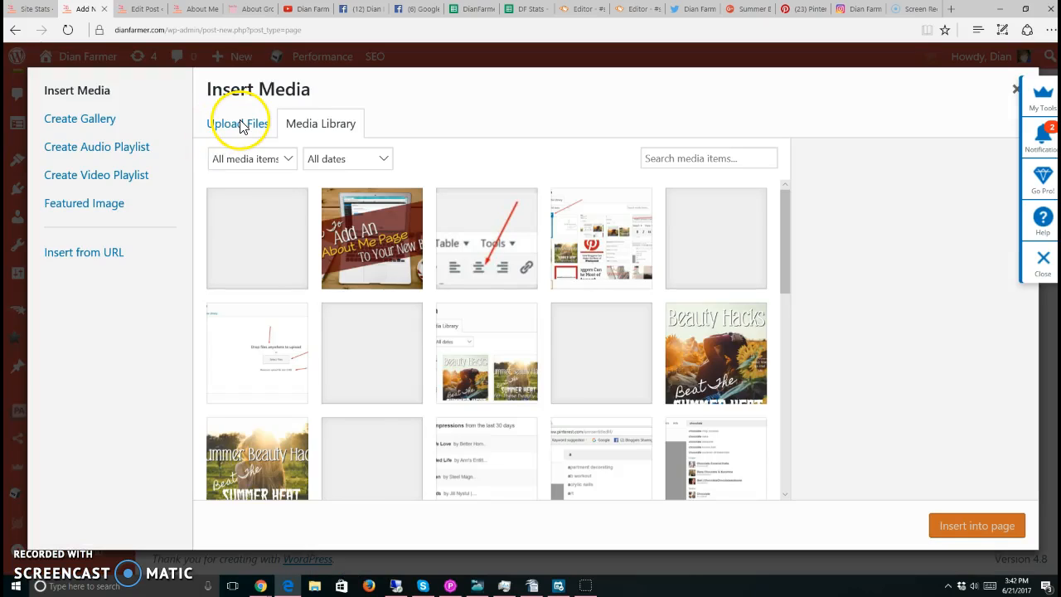
{"action": "left_click", "coordinate": [240, 124]}
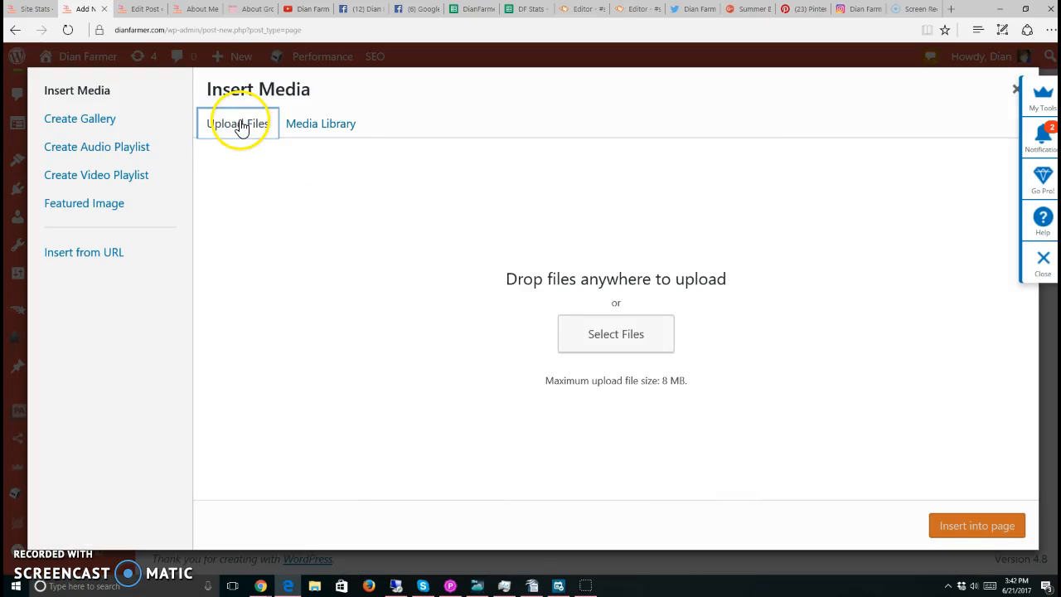
{"action": "left_click", "coordinate": [330, 124]}
{"action": "scroll", "coordinate": [443, 389], "scroll_direction": "down", "scroll_amount": 3}
{"action": "scroll", "coordinate": [446, 393], "scroll_direction": "up", "scroll_amount": 3}
{"action": "left_click", "coordinate": [236, 129]}
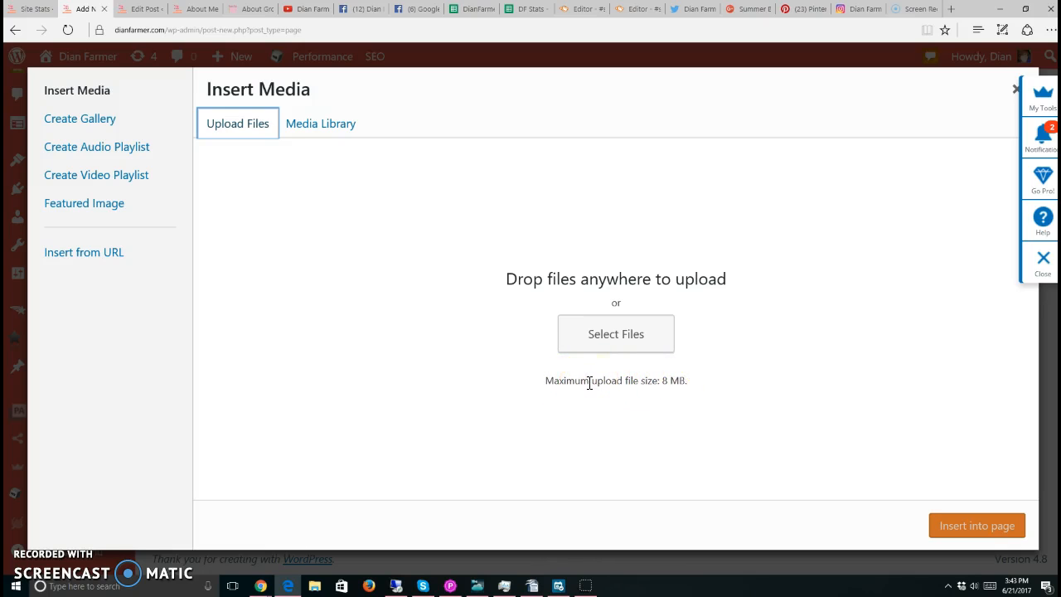
Upload the image Screenshot_8.jpg from the Dropbox Facebook folder to the media library.
{"action": "left_click", "coordinate": [584, 334]}
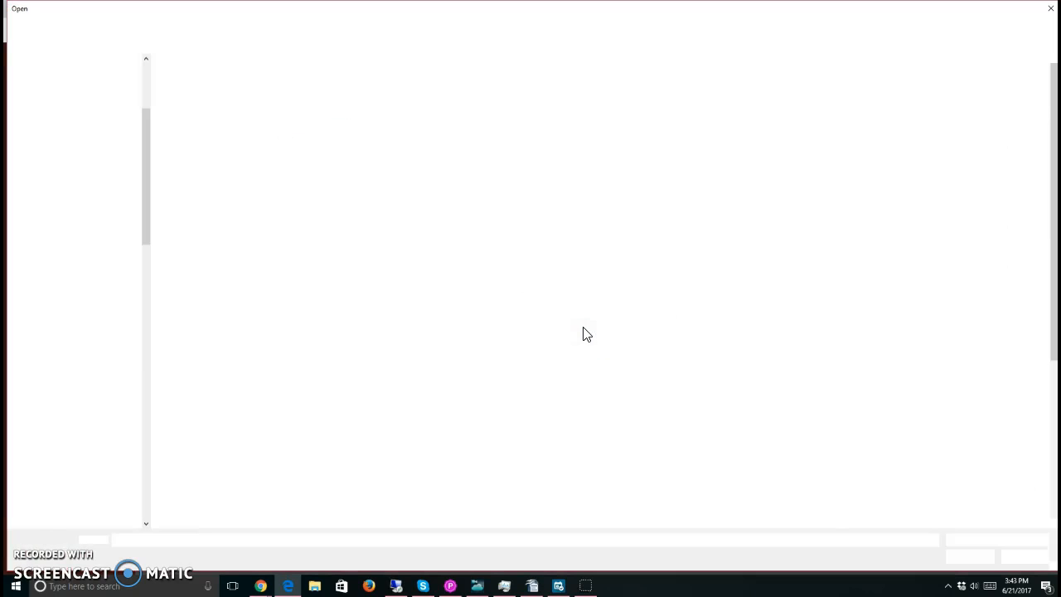
{"action": "scroll", "coordinate": [477, 315], "scroll_direction": "down", "scroll_amount": 3}
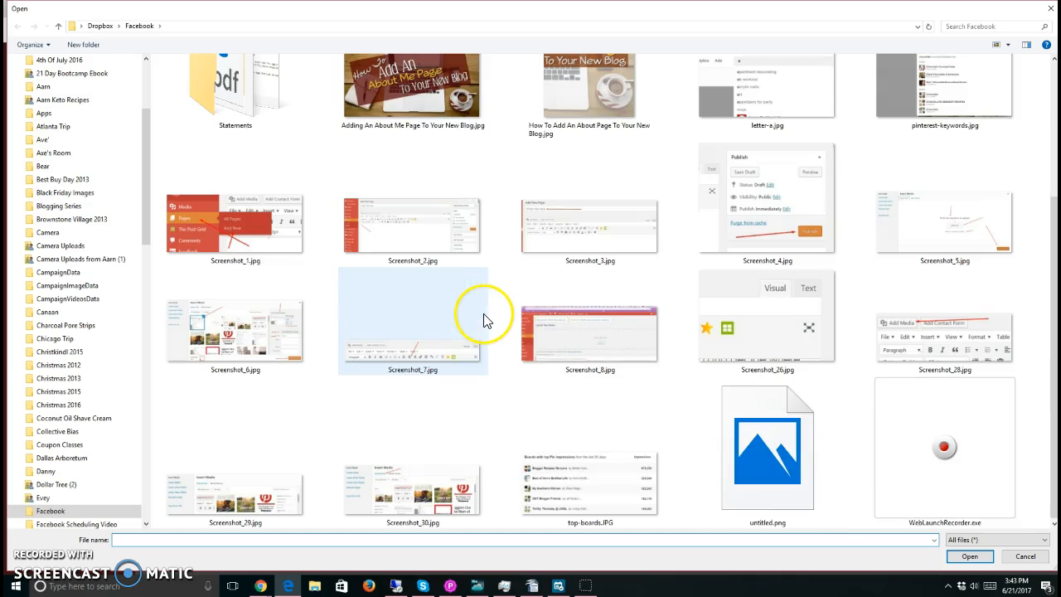
{"action": "double_click", "coordinate": [573, 348]}
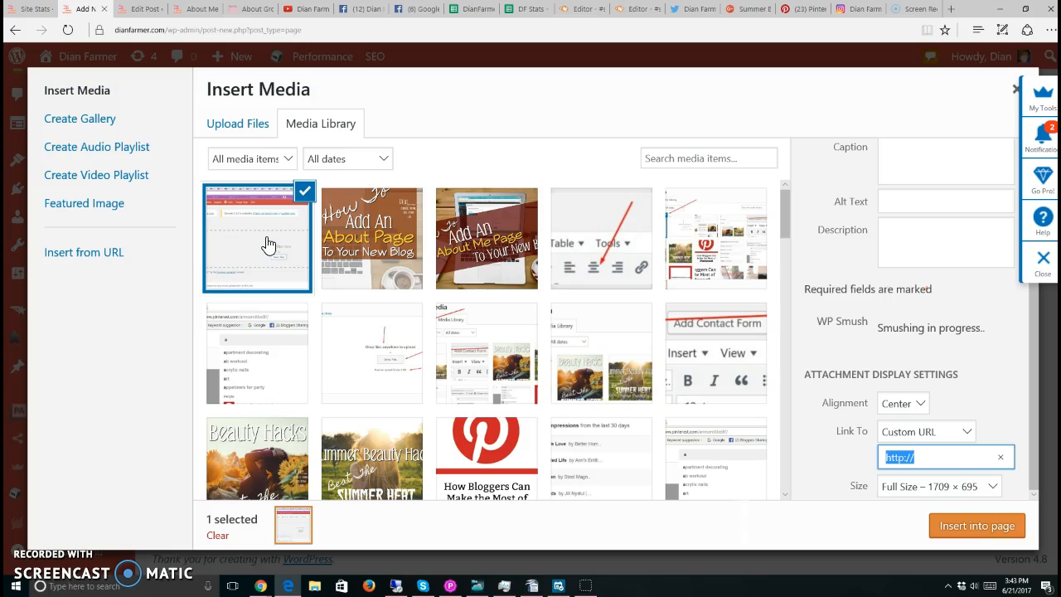
Check how other library images can be selected, including Screenshot_2.jpg, and reselect the uploaded Screenshot_8.jpg.
{"action": "left_click", "coordinate": [305, 191]}
{"action": "left_click", "coordinate": [364, 203]}
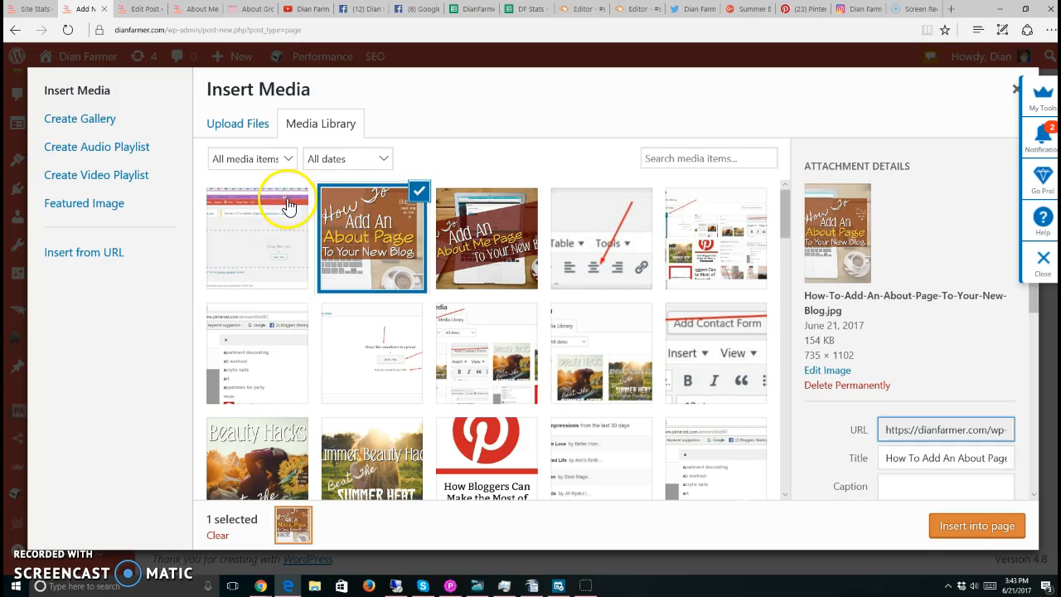
{"action": "left_click", "coordinate": [249, 229]}
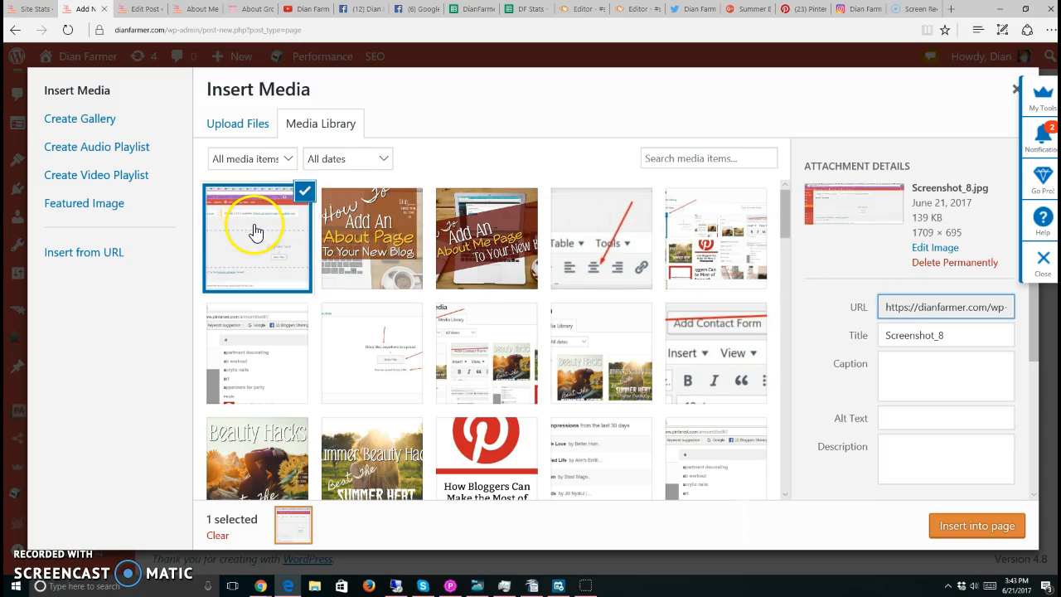
{"action": "scroll", "coordinate": [547, 294], "scroll_direction": "down", "scroll_amount": 3}
{"action": "scroll", "coordinate": [535, 301], "scroll_direction": "down", "scroll_amount": 2}
{"action": "left_click", "coordinate": [462, 320]}
{"action": "scroll", "coordinate": [469, 322], "scroll_direction": "up", "scroll_amount": 3}
{"action": "scroll", "coordinate": [303, 213], "scroll_direction": "up", "scroll_amount": 3}
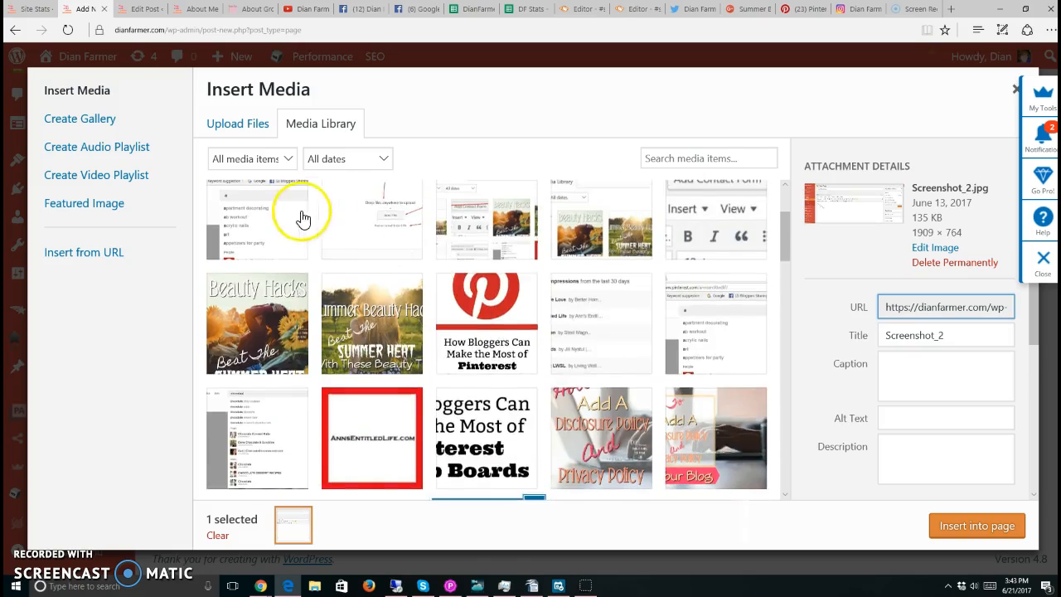
{"action": "left_click", "coordinate": [282, 260]}
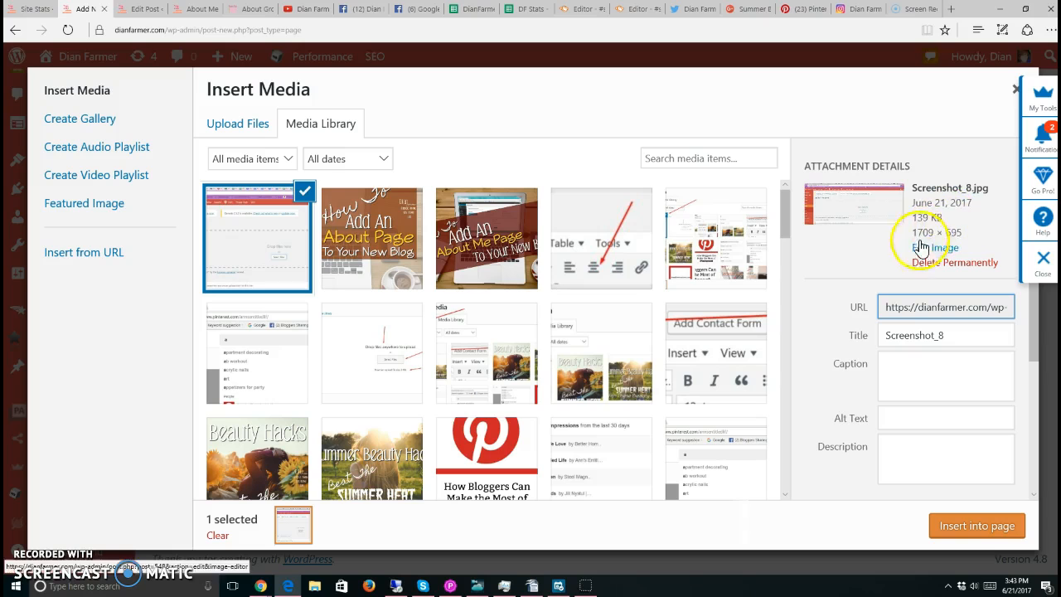
Copy the file URL of Screenshot_8.jpg from its attachment details.
{"action": "scroll", "coordinate": [904, 266], "scroll_direction": "down", "scroll_amount": 1}
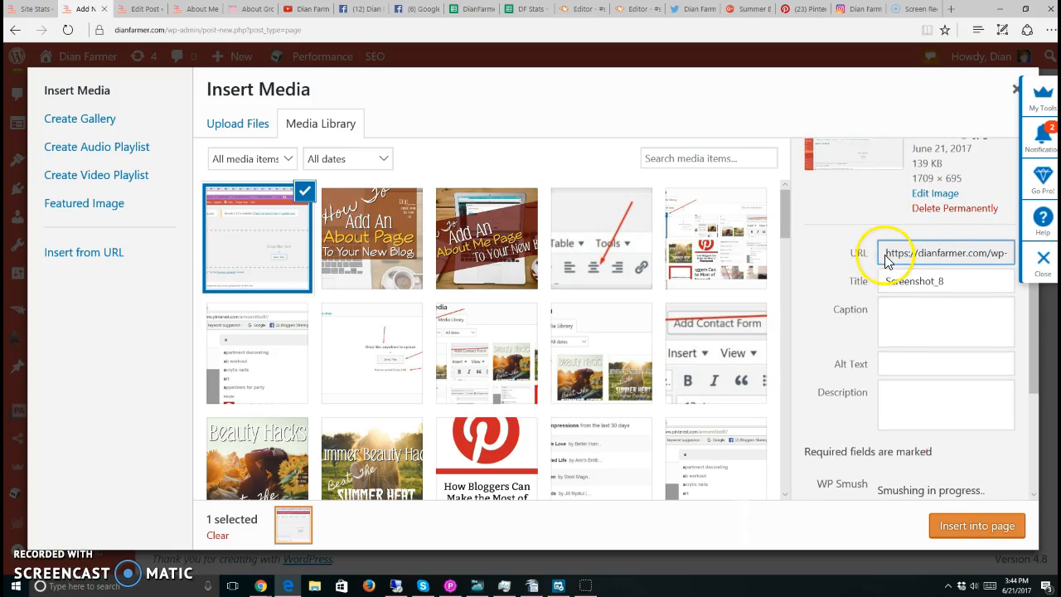
{"action": "left_click_drag", "start_coordinate": [886, 255], "coordinate": [1025, 257]}
{"action": "key", "text": "ctrl+c"}
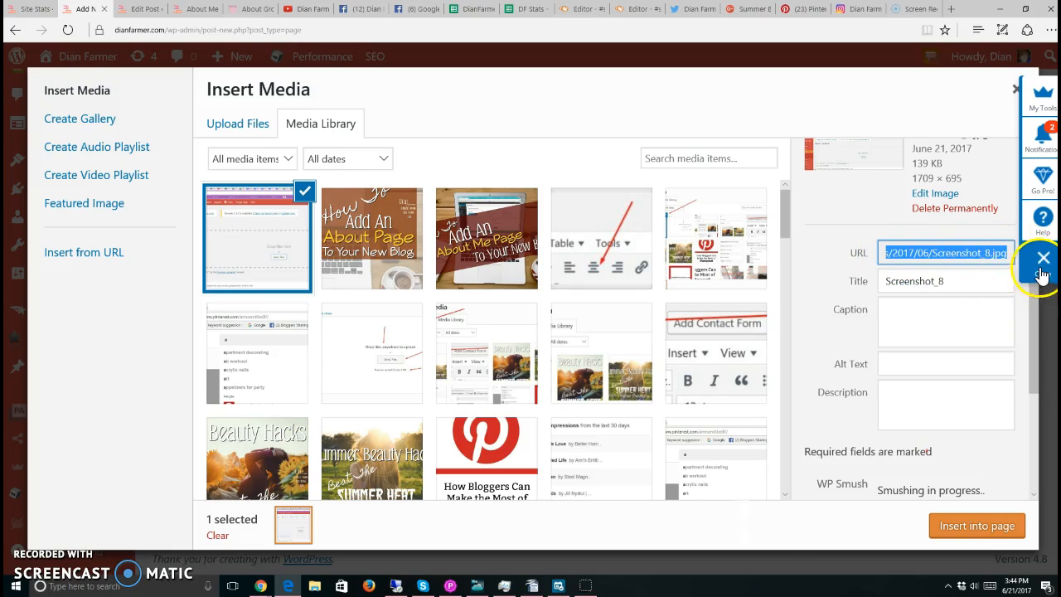
Open the copied Screenshot_8.jpg URL in a new browser tab to view the image, and return to the page's media inserter.
{"action": "left_click", "coordinate": [1040, 259]}
{"action": "left_click", "coordinate": [951, 10]}
{"action": "key", "text": "ctrl+v"}
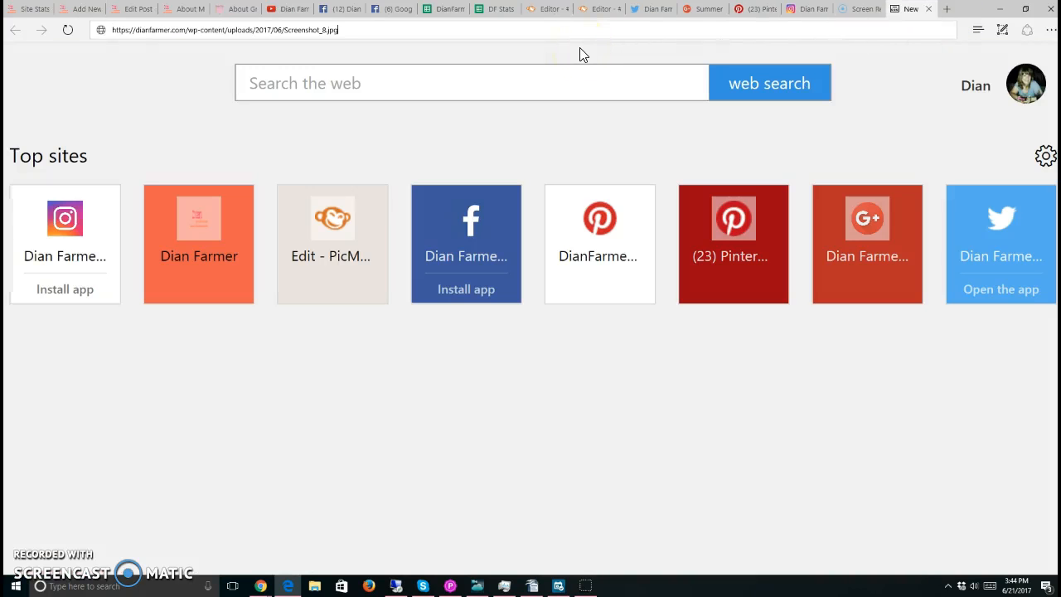
{"action": "key", "text": "Return"}
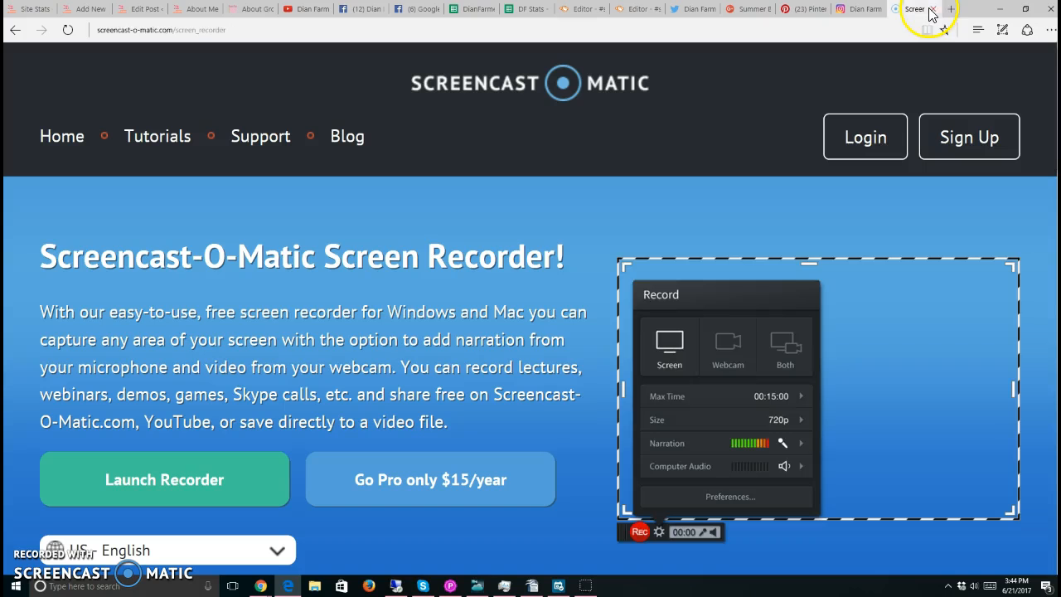
{"action": "left_click", "coordinate": [951, 8]}
{"action": "key", "text": "ctrl+v"}
{"action": "key", "text": "Return"}
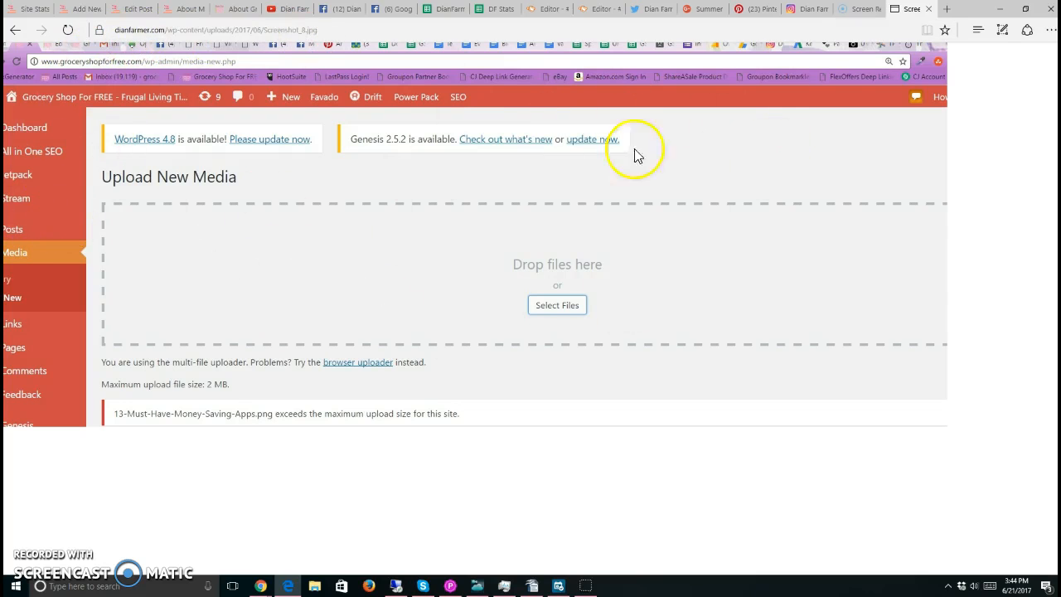
{"action": "left_click", "coordinate": [930, 10]}
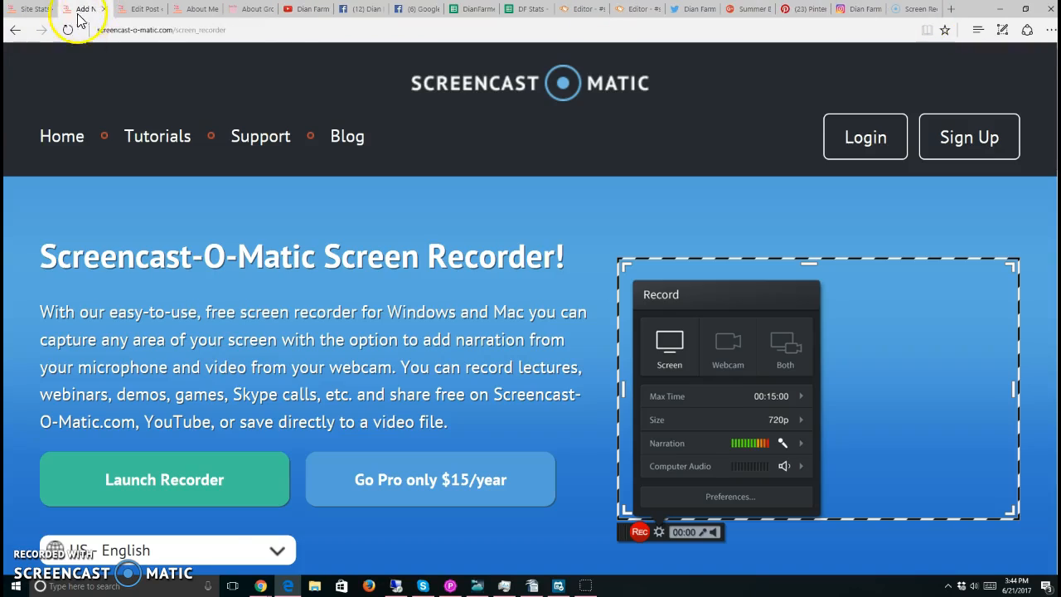
{"action": "left_click", "coordinate": [82, 10]}
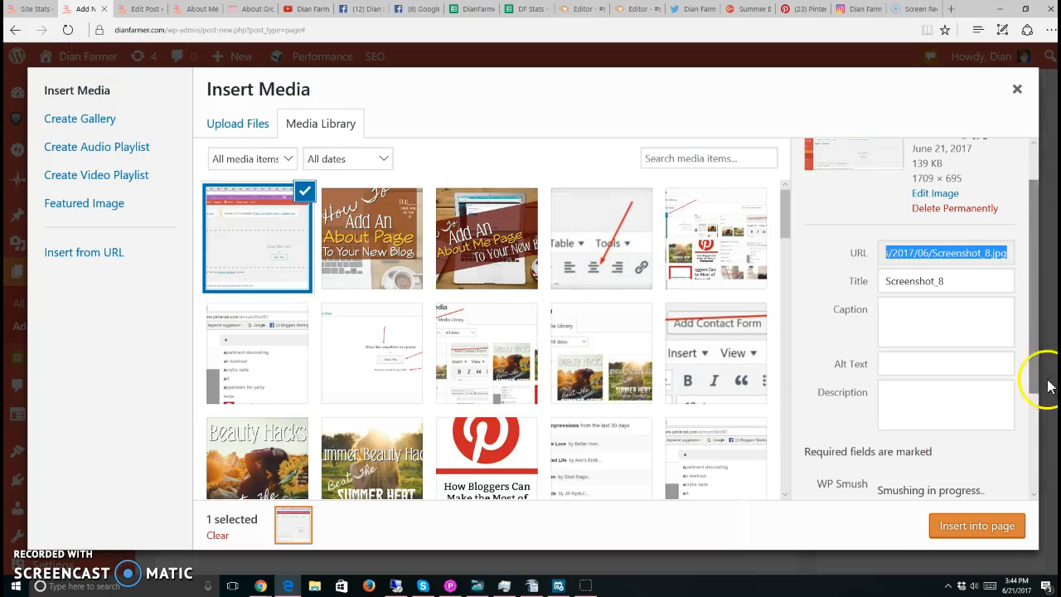
Replace the title of Screenshot_8.jpg with "About me" as a trial, and clear the title field.
{"action": "double_click", "coordinate": [938, 280]}
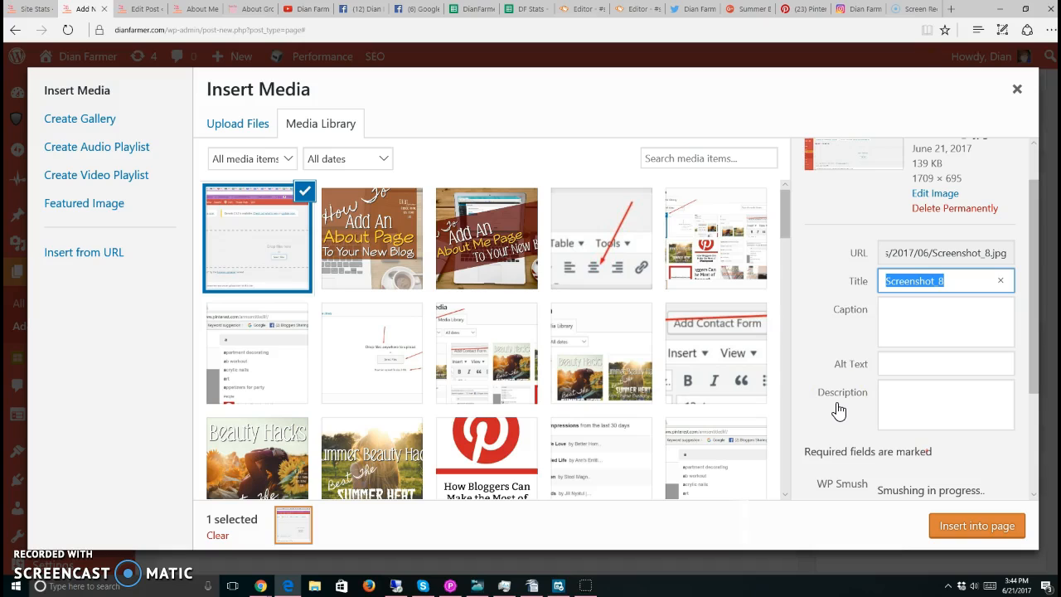
{"action": "type", "text": "About me"}
{"action": "key", "text": "BackSpace"}
{"action": "key", "text": "BackSpace"}
{"action": "key", "text": "BackSpace"}
{"action": "key", "text": "BackSpace"}
{"action": "key", "text": "BackSpace"}
{"action": "key", "text": "BackSpace"}
{"action": "key", "text": "BackSpace"}
{"action": "key", "text": "BackSpace"}
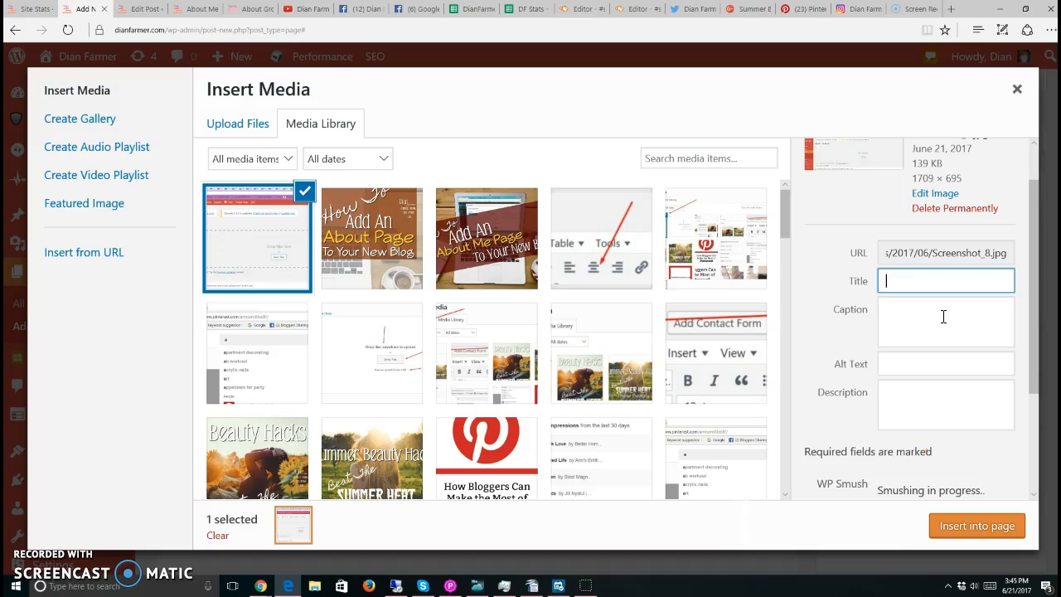
Search the media library for "blog", look over the matching images, and clear the search.
{"action": "left_click", "coordinate": [703, 159]}
{"action": "type", "text": "blog"}
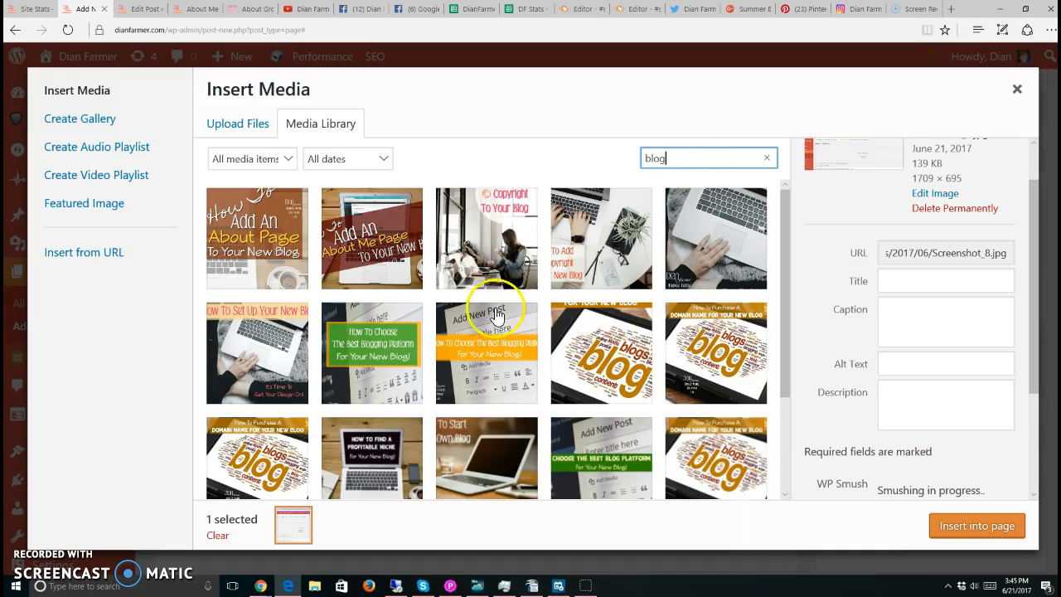
{"action": "scroll", "coordinate": [487, 314], "scroll_direction": "down", "scroll_amount": 2}
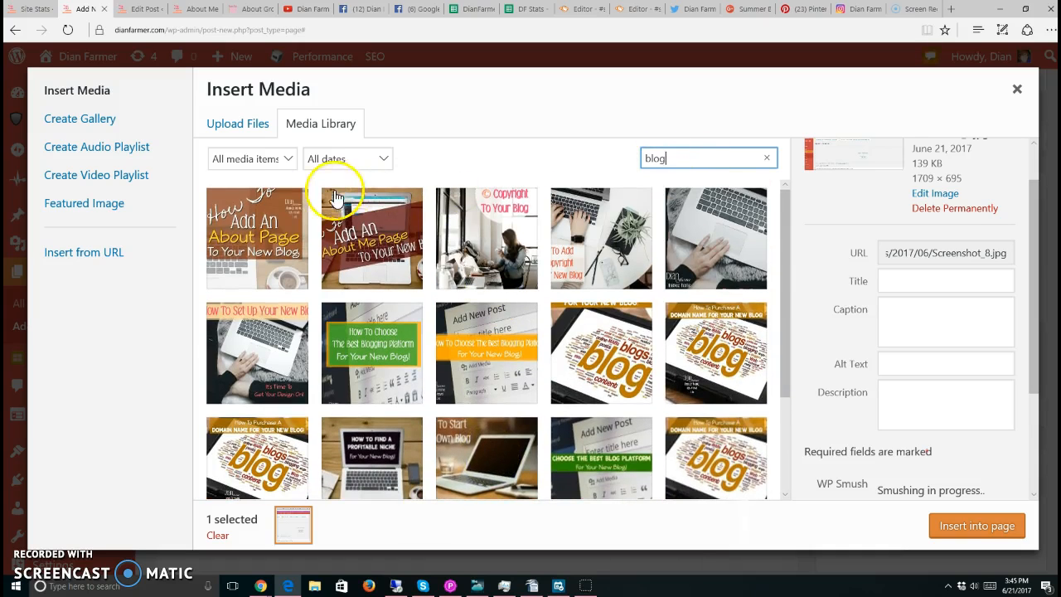
{"action": "double_click", "coordinate": [679, 158]}
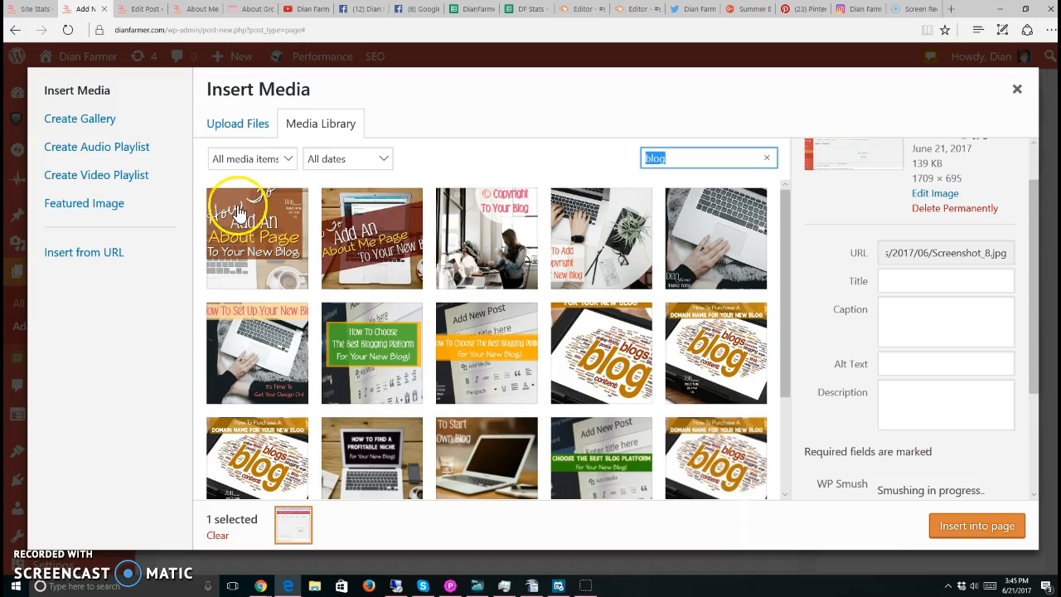
{"action": "key", "text": "BackSpace"}
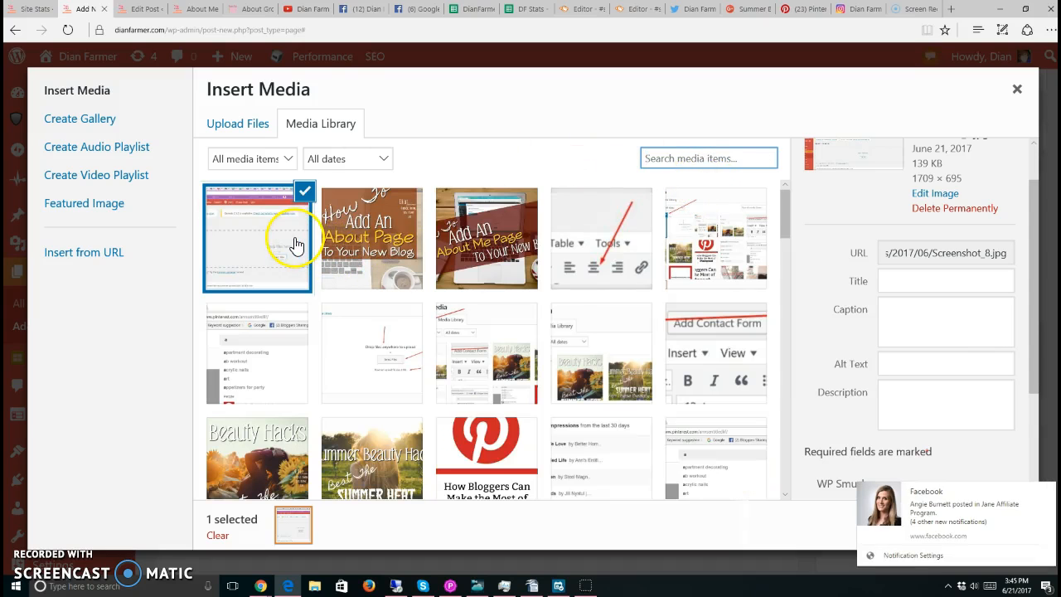
{"action": "left_click", "coordinate": [1048, 491]}
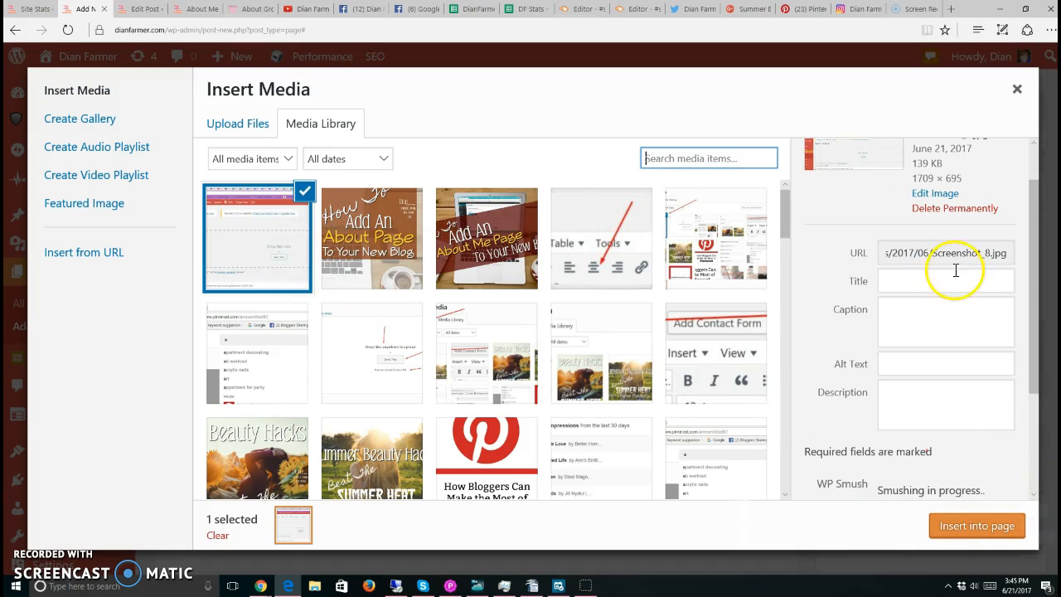
Check the attachment display settings of Screenshot_8.jpg and insert it into the page centered at full size.
{"action": "scroll", "coordinate": [956, 270], "scroll_direction": "down", "scroll_amount": 2}
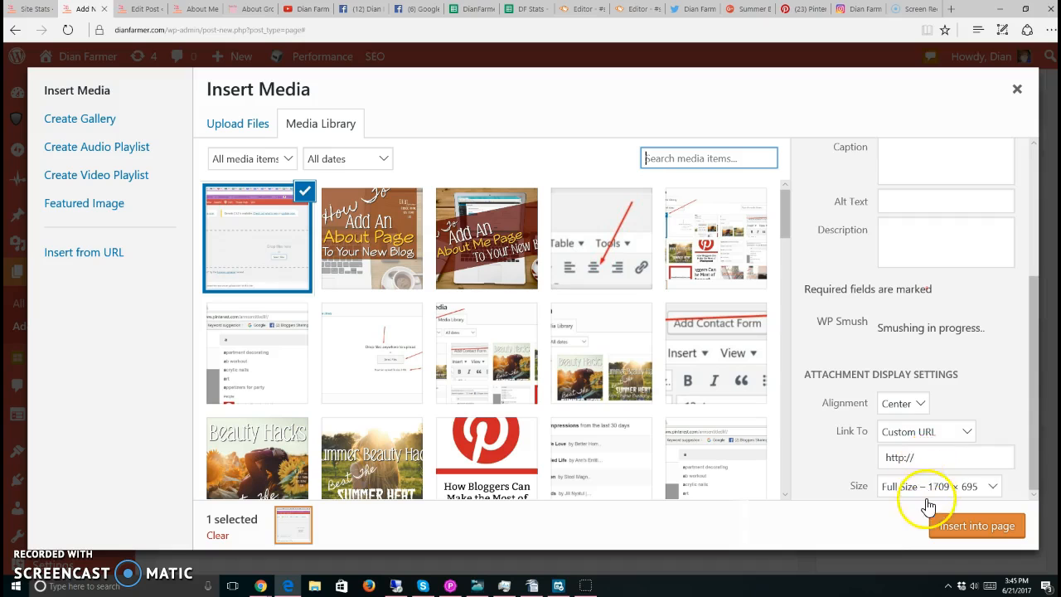
{"action": "scroll", "coordinate": [949, 415], "scroll_direction": "up", "scroll_amount": 3}
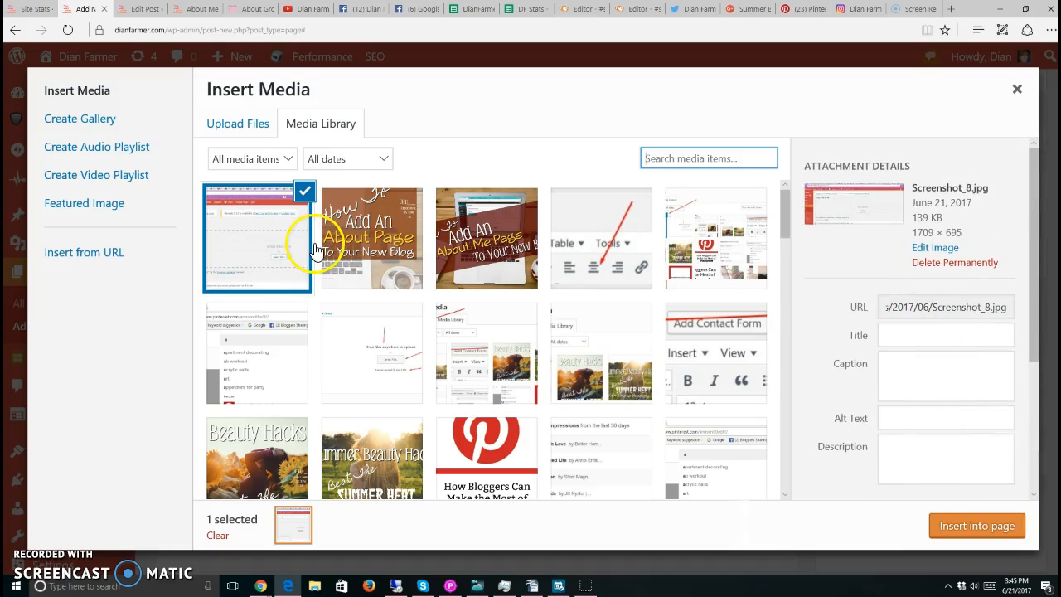
{"action": "left_click", "coordinate": [1009, 532]}
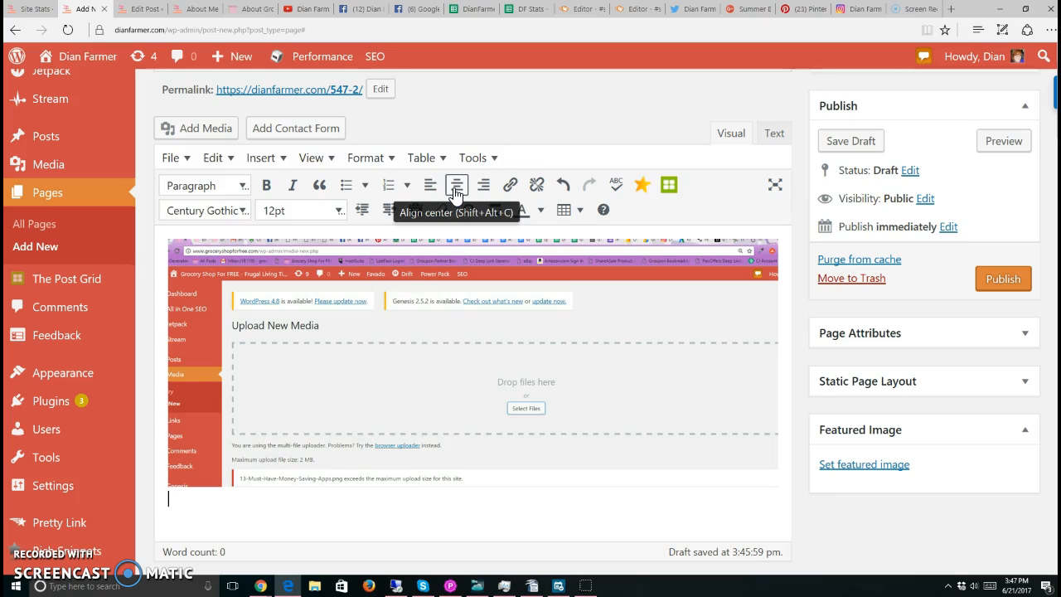
{"action": "scroll", "coordinate": [490, 401], "scroll_direction": "down", "scroll_amount": 3}
{"action": "scroll", "coordinate": [490, 401], "scroll_direction": "up", "scroll_amount": 5}
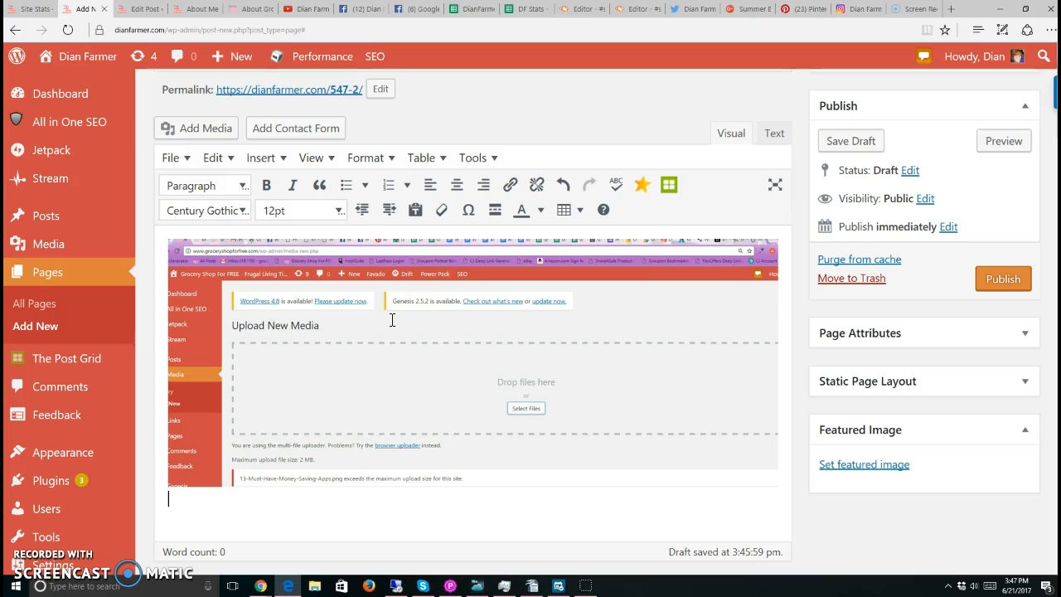
{"action": "scroll", "coordinate": [392, 320], "scroll_direction": "down", "scroll_amount": 3}
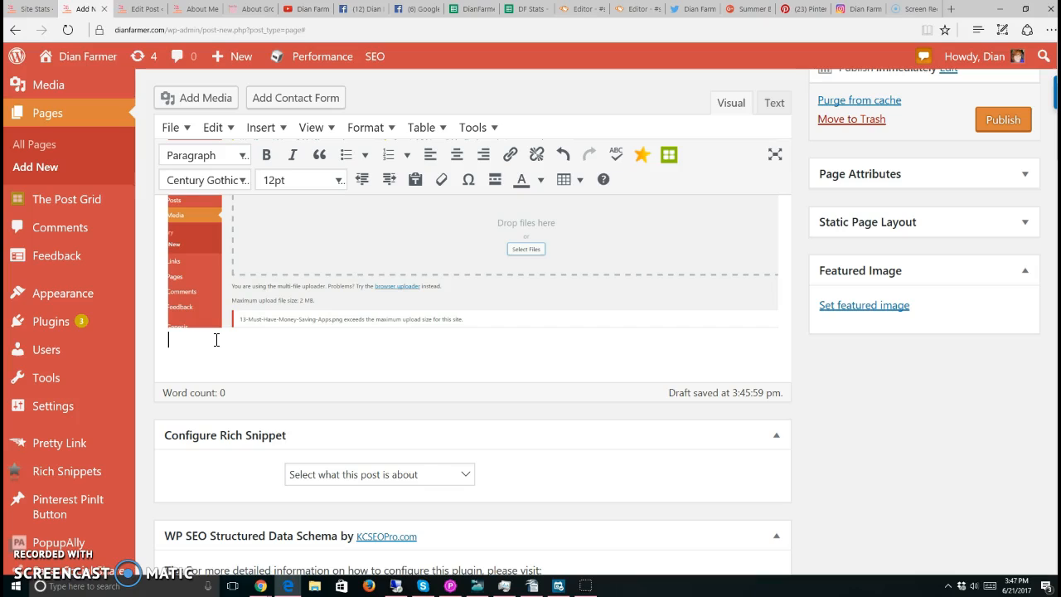
Switch to YouTube and copy the embed code of the video "Adding Privacy And Disclosure Policy Pages To Your New Blog".
{"action": "left_click", "coordinate": [290, 10]}
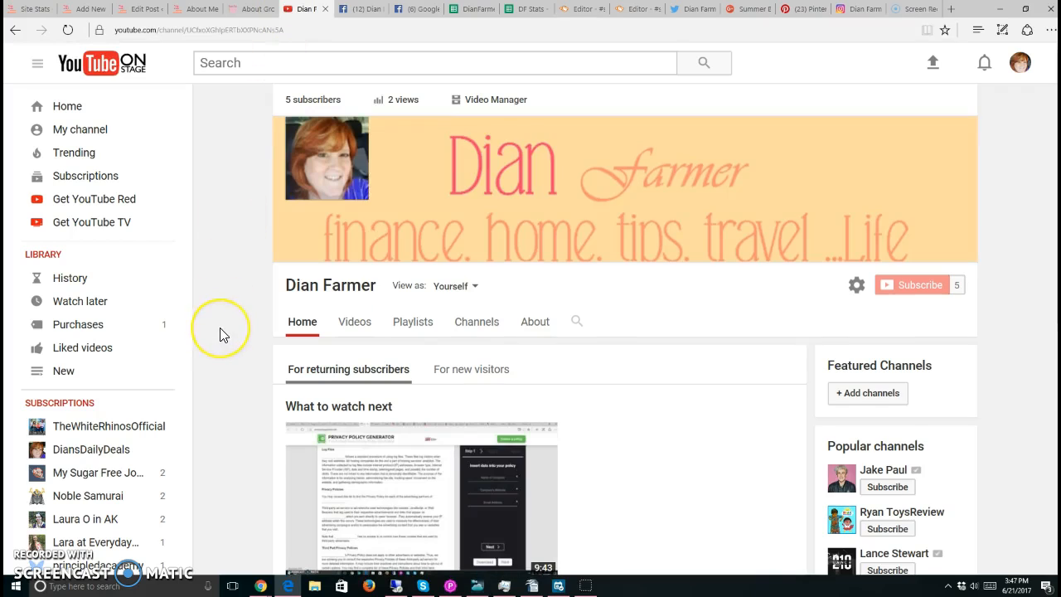
{"action": "scroll", "coordinate": [220, 334], "scroll_direction": "down", "scroll_amount": 3}
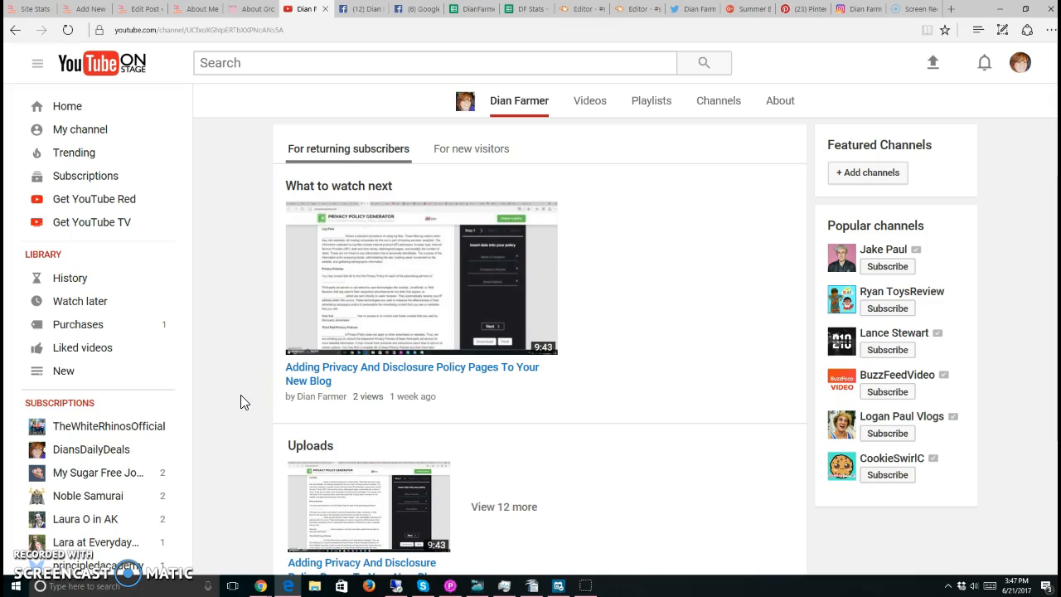
{"action": "left_click", "coordinate": [450, 252]}
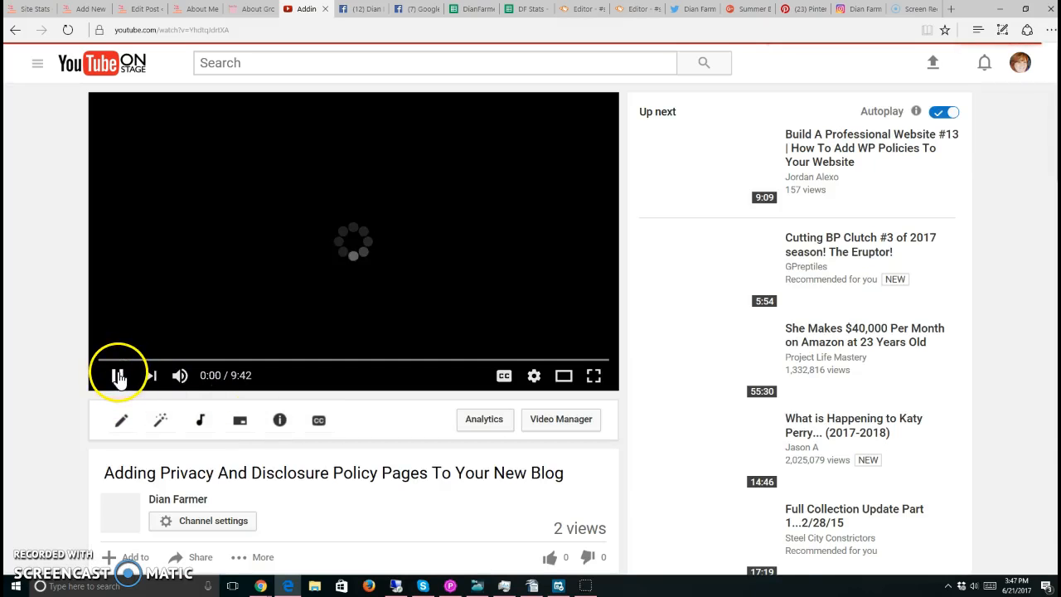
{"action": "scroll", "coordinate": [34, 356], "scroll_direction": "down", "scroll_amount": 4}
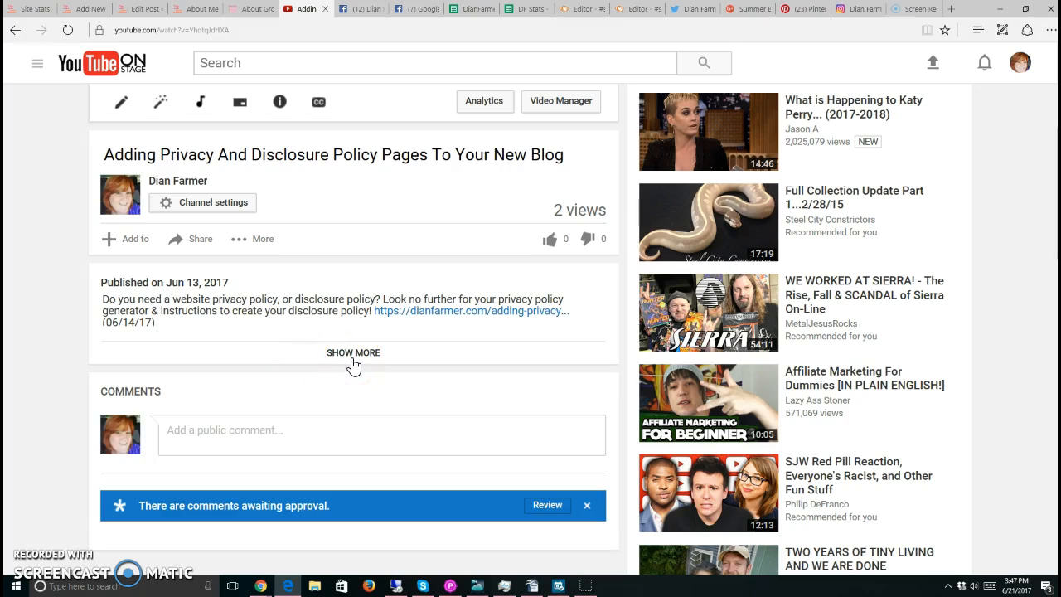
{"action": "left_click", "coordinate": [189, 245]}
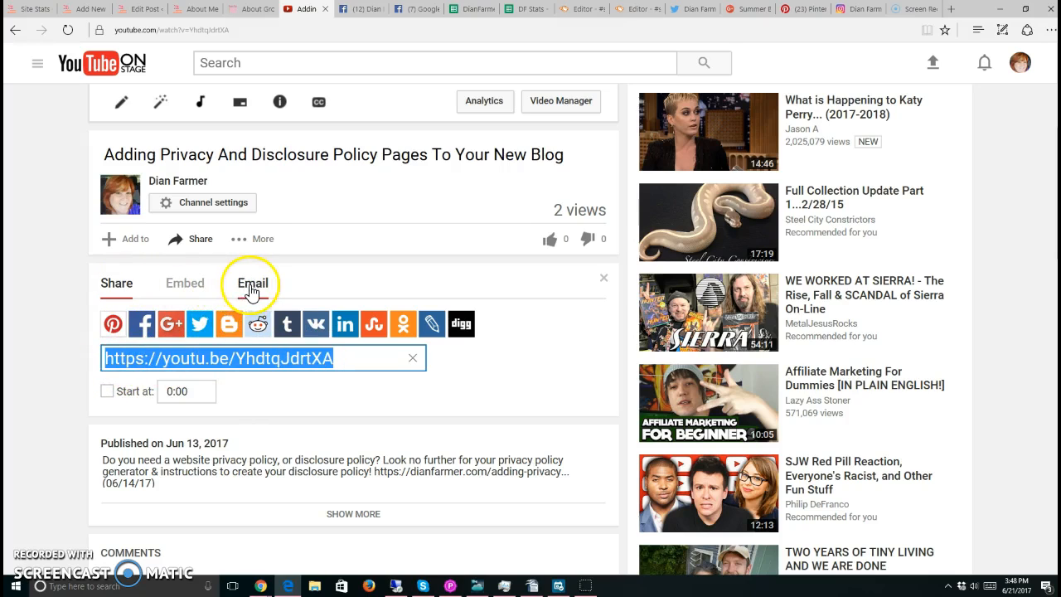
{"action": "left_click", "coordinate": [185, 284]}
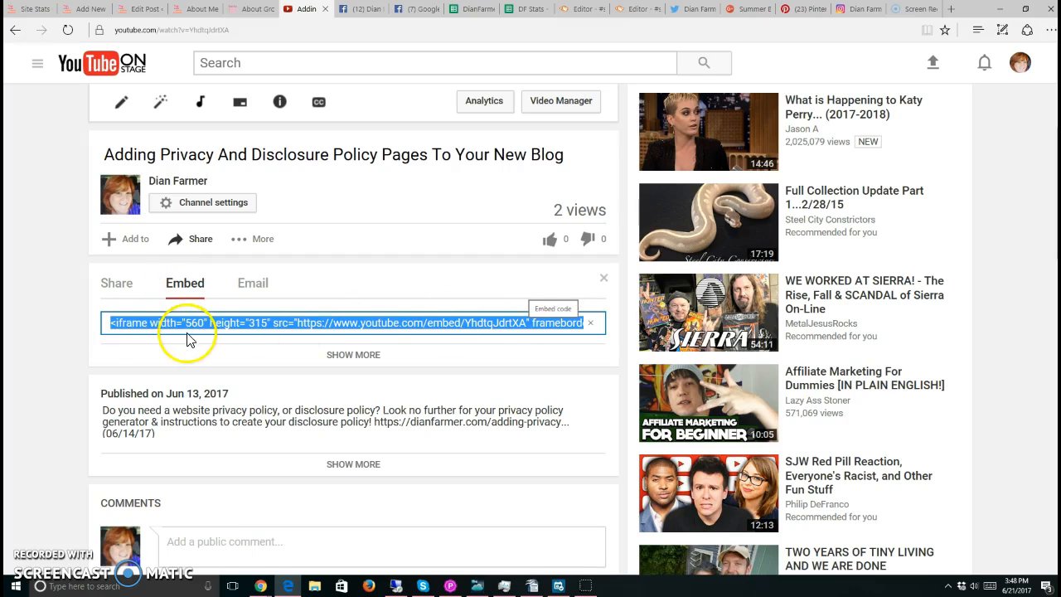
{"action": "right_click", "coordinate": [181, 325]}
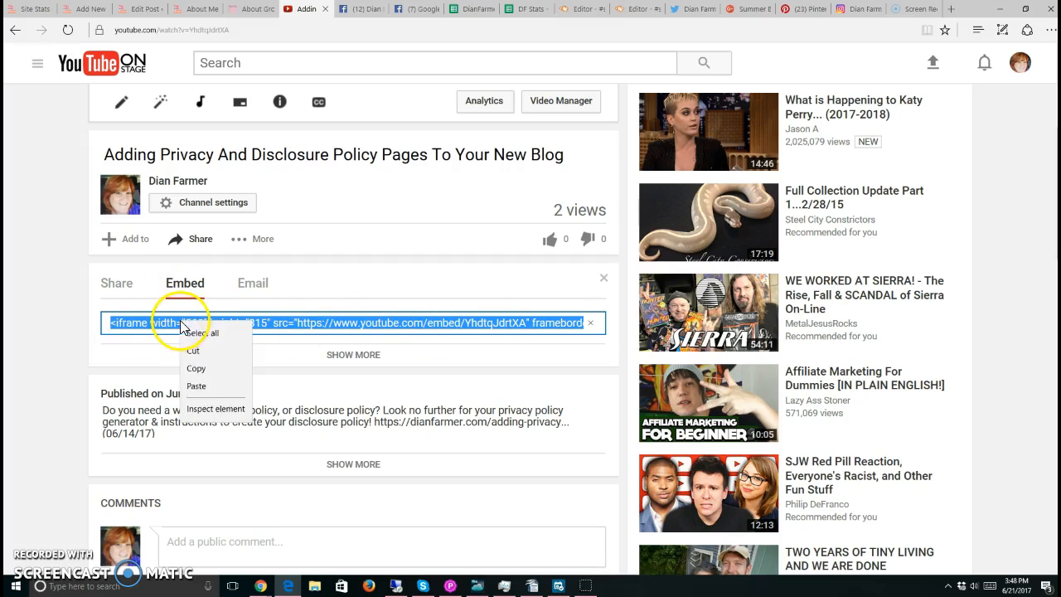
{"action": "left_click", "coordinate": [198, 370]}
Return to the new WordPress page and compare its content in the Visual and Text views.
{"action": "left_click", "coordinate": [86, 10]}
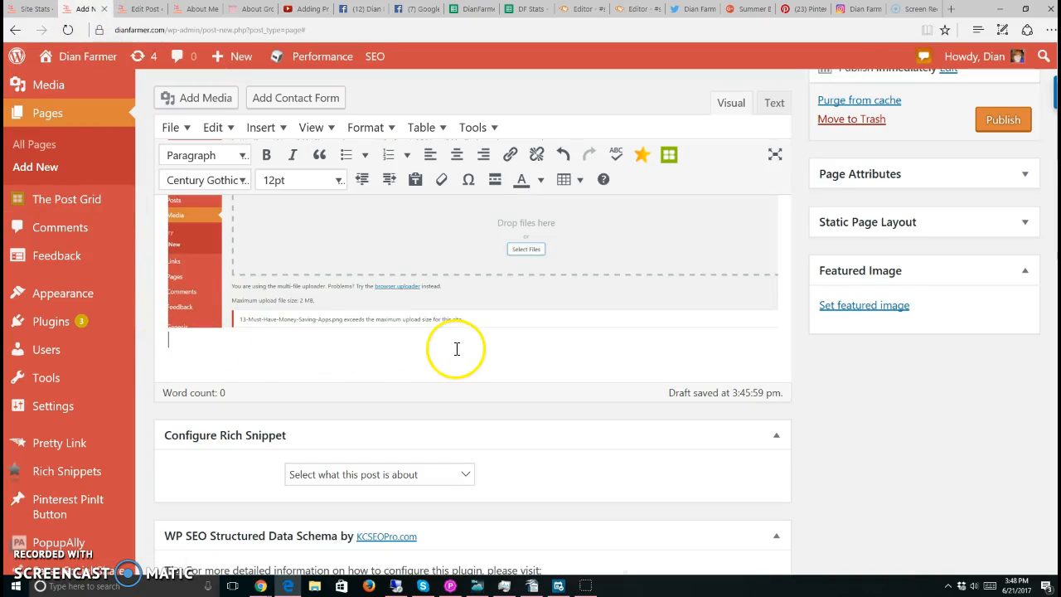
{"action": "scroll", "coordinate": [456, 348], "scroll_direction": "up", "scroll_amount": 3}
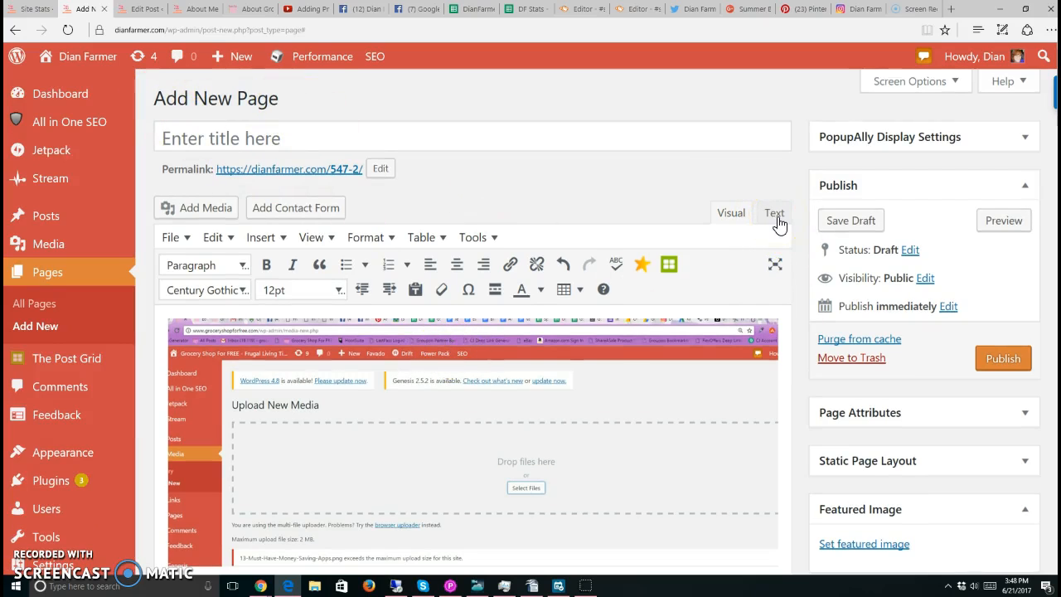
{"action": "left_click", "coordinate": [733, 217]}
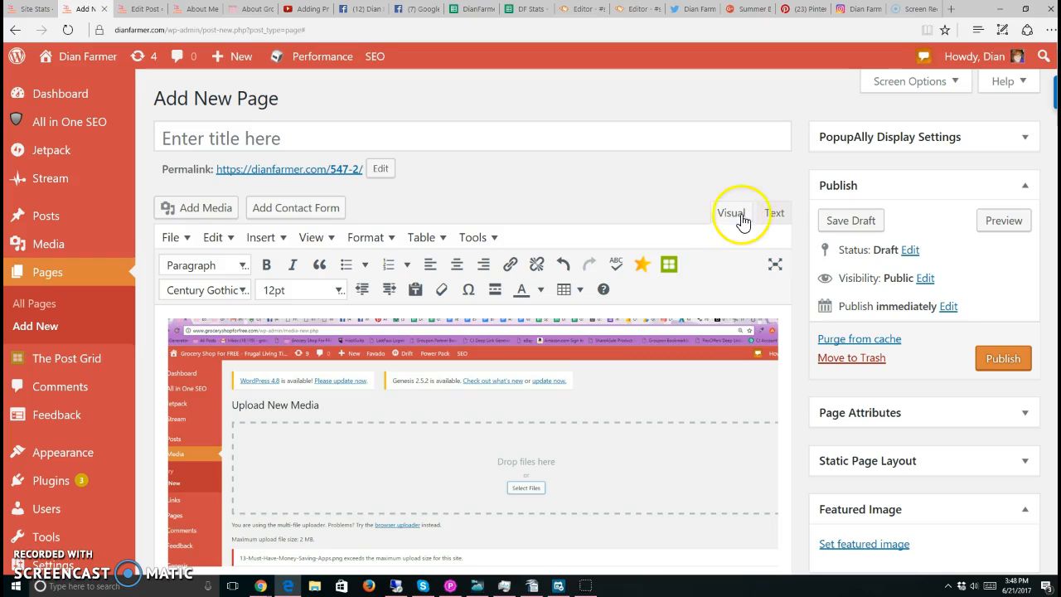
{"action": "left_click", "coordinate": [771, 214]}
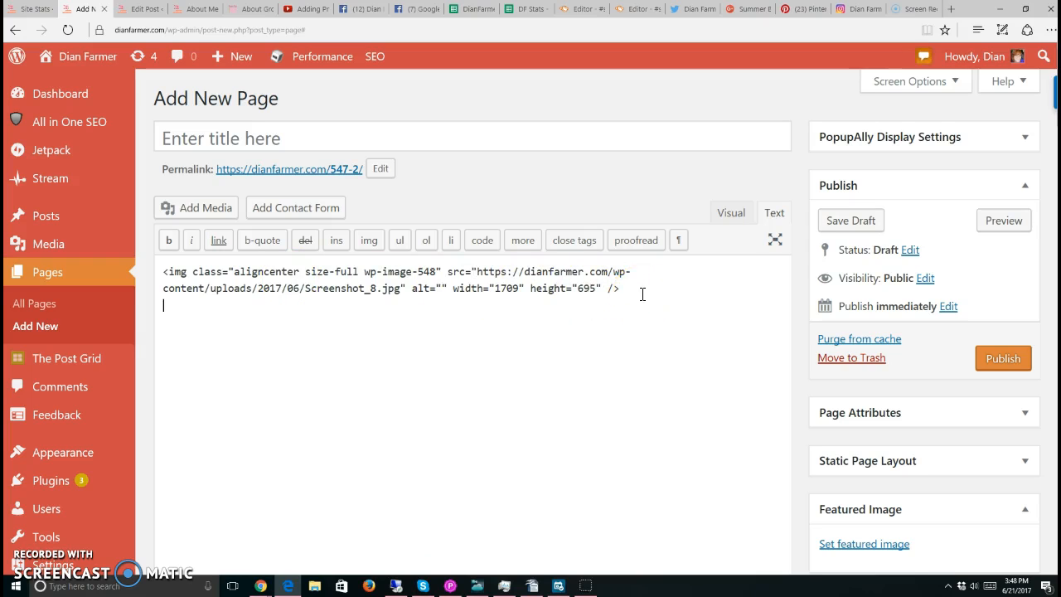
{"action": "left_click", "coordinate": [723, 216]}
Delete the inserted screenshot image from the page content and place the cursor in the body.
{"action": "scroll", "coordinate": [486, 386], "scroll_direction": "down", "scroll_amount": 4}
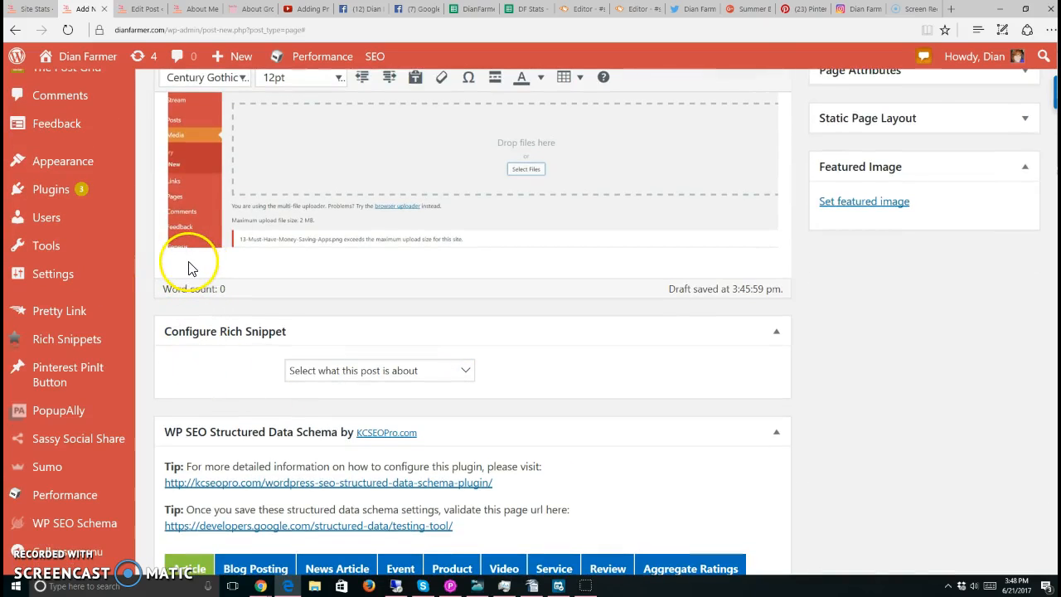
{"action": "left_click", "coordinate": [237, 208]}
{"action": "scroll", "coordinate": [289, 284], "scroll_direction": "up", "scroll_amount": 4}
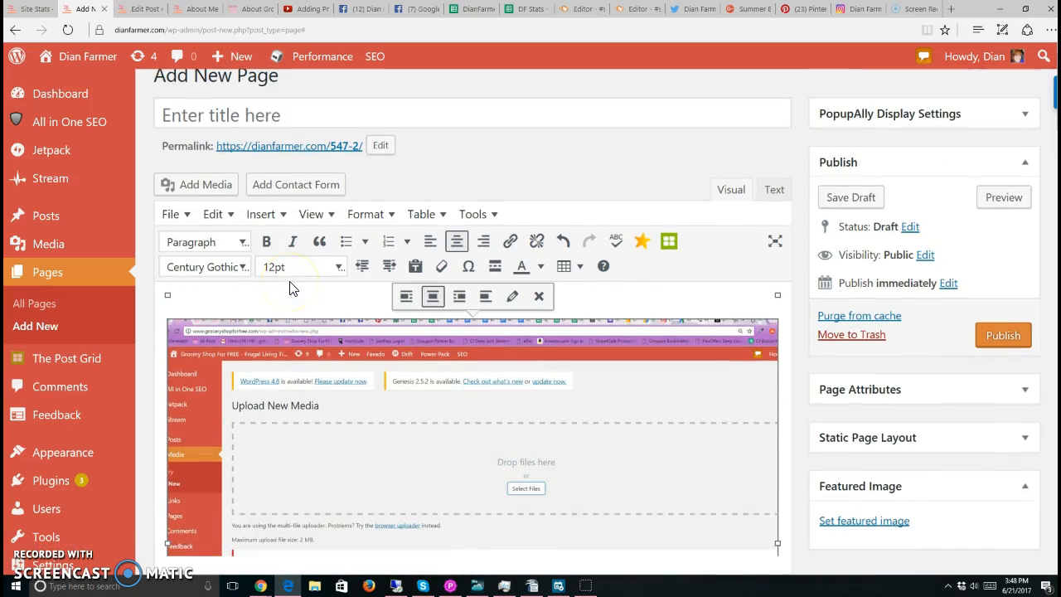
{"action": "key", "text": "Delete"}
{"action": "left_click", "coordinate": [179, 310]}
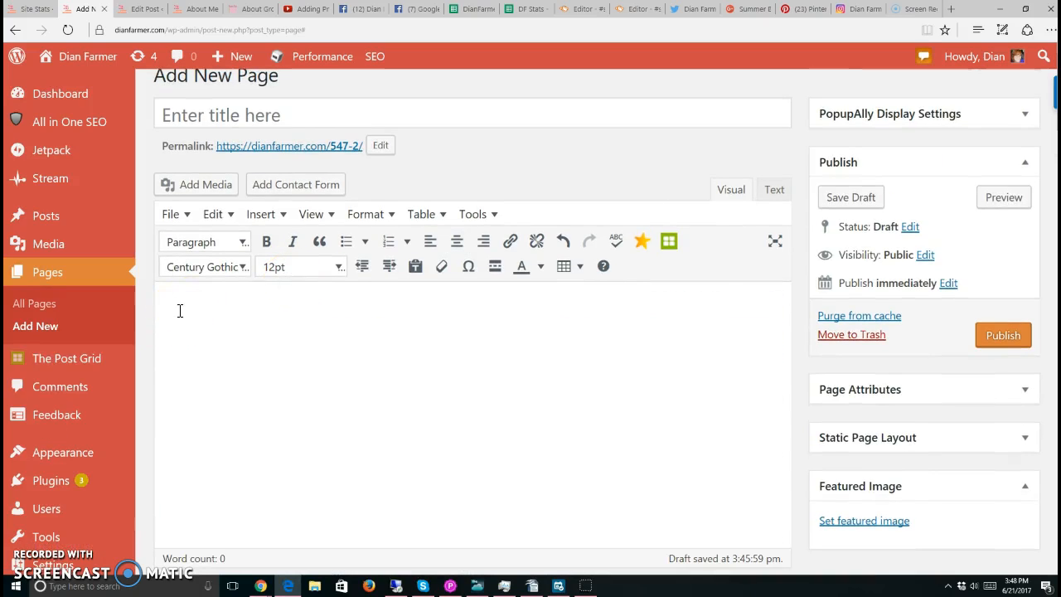
Add blank lines to the page and paste the YouTube iframe embed code below them in the HTML source.
{"action": "key", "text": "Return"}
{"action": "left_click", "coordinate": [773, 197]}
{"action": "left_click", "coordinate": [227, 373]}
{"action": "left_click", "coordinate": [171, 341]}
{"action": "left_click", "coordinate": [213, 320]}
{"action": "key", "text": "Return"}
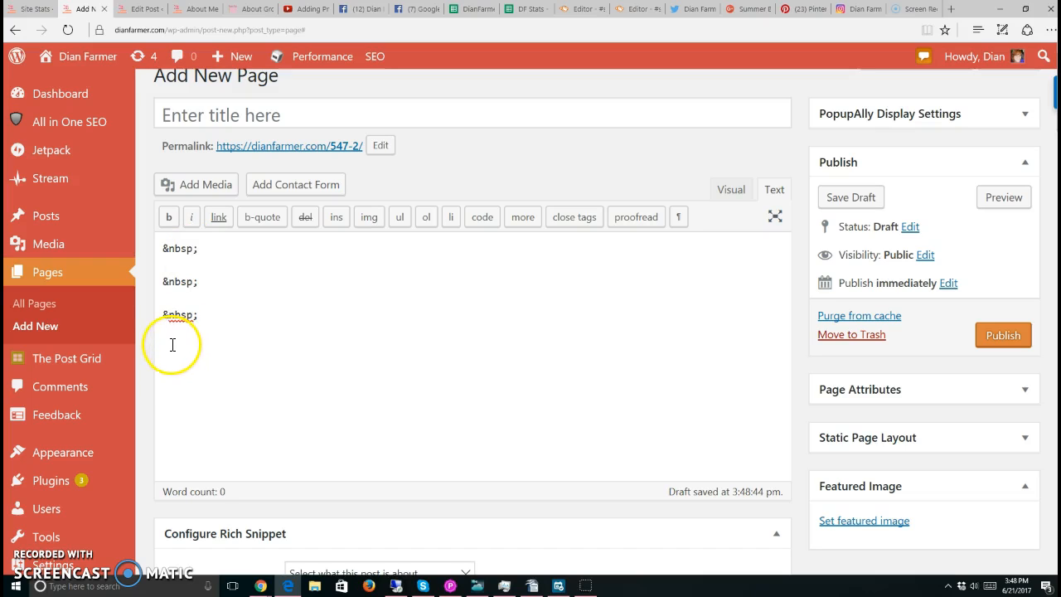
{"action": "key", "text": "ctrl+v"}
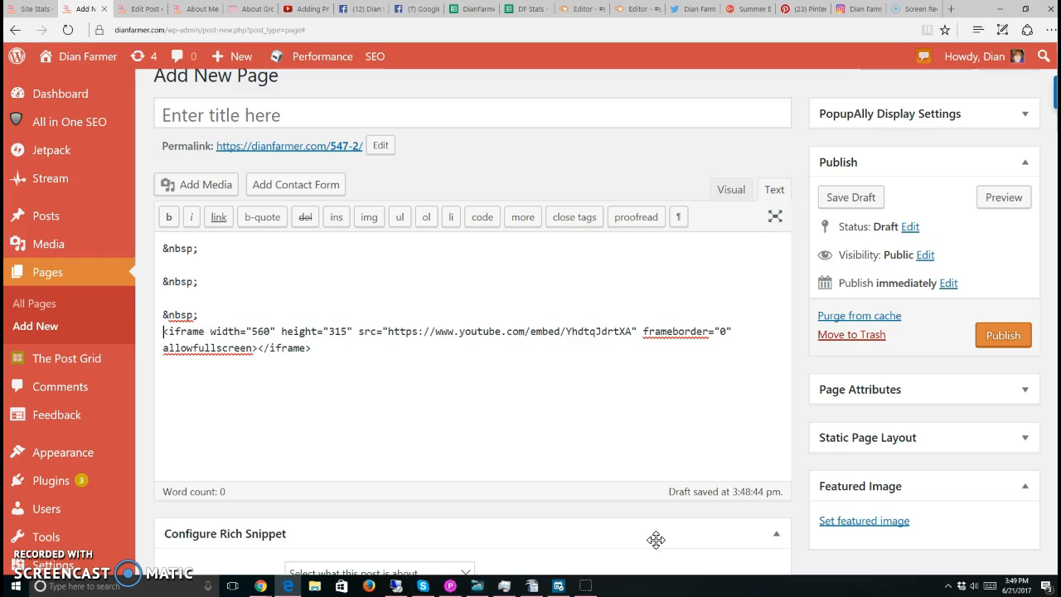
Wrap the YouTube iframe embed code in opening <center> and closing </center> tags in the page's HTML source.
{"action": "type", "text": "<center>"}
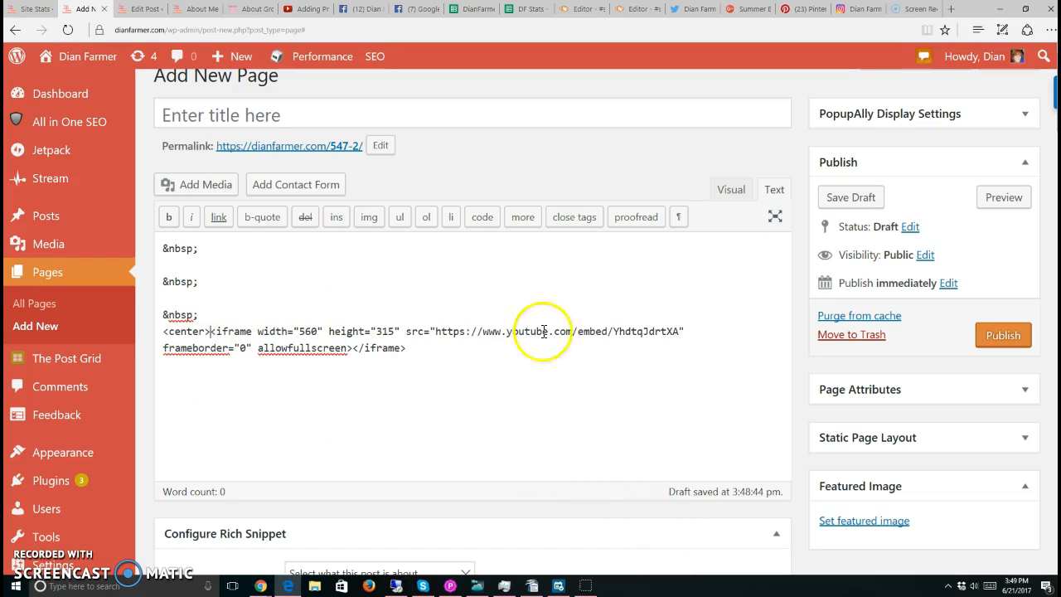
{"action": "left_click", "coordinate": [421, 347]}
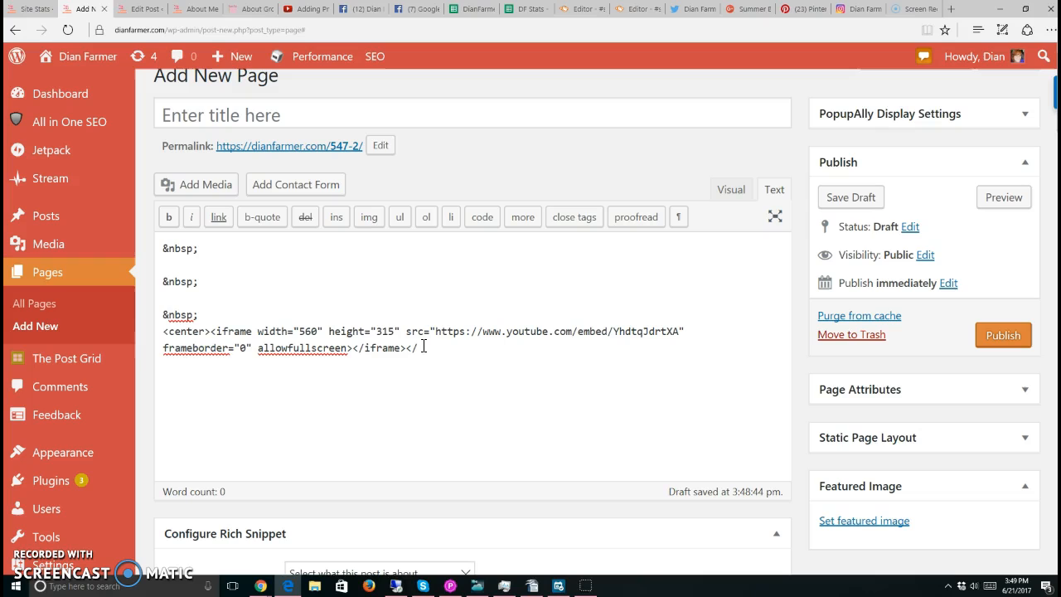
{"action": "type", "text": "</center>"}
{"action": "left_click", "coordinate": [169, 333]}
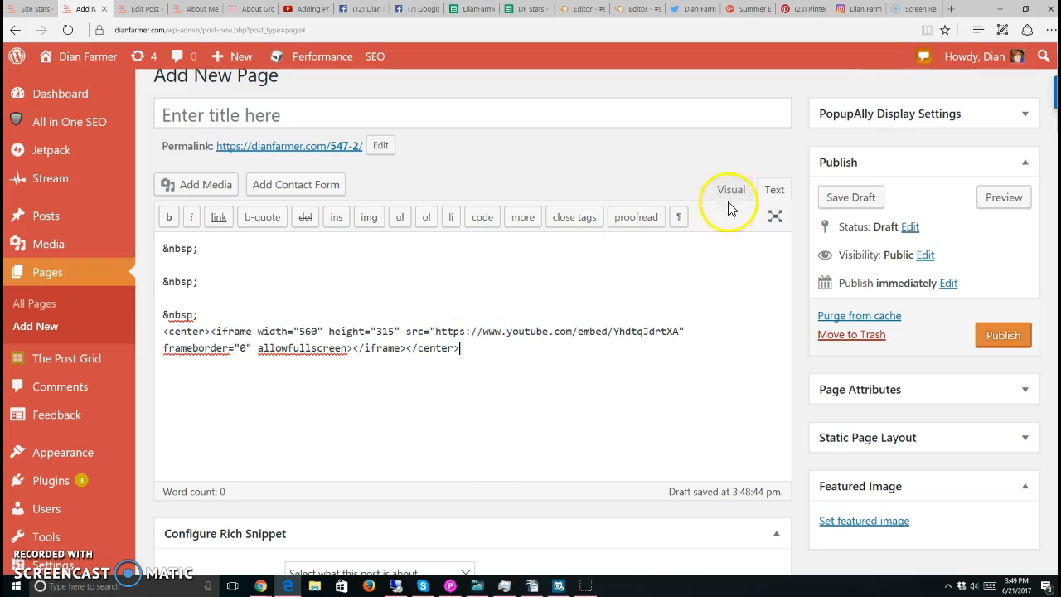
Check in the Visual view how the embedded YouTube video is placed on the page.
{"action": "scroll", "coordinate": [582, 398], "scroll_direction": "down", "scroll_amount": 3}
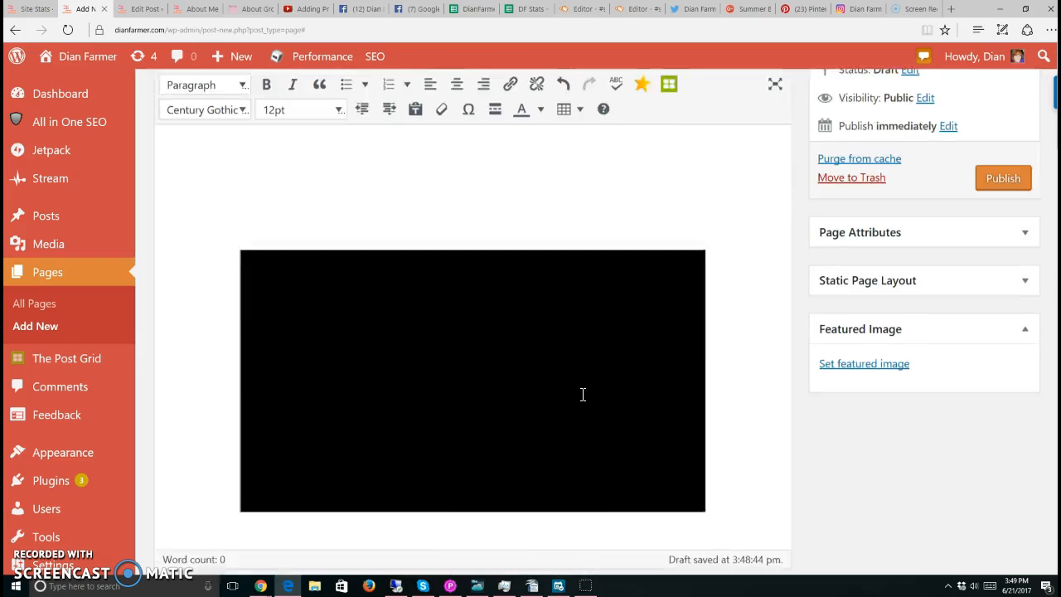
{"action": "scroll", "coordinate": [572, 332], "scroll_direction": "up", "scroll_amount": 2}
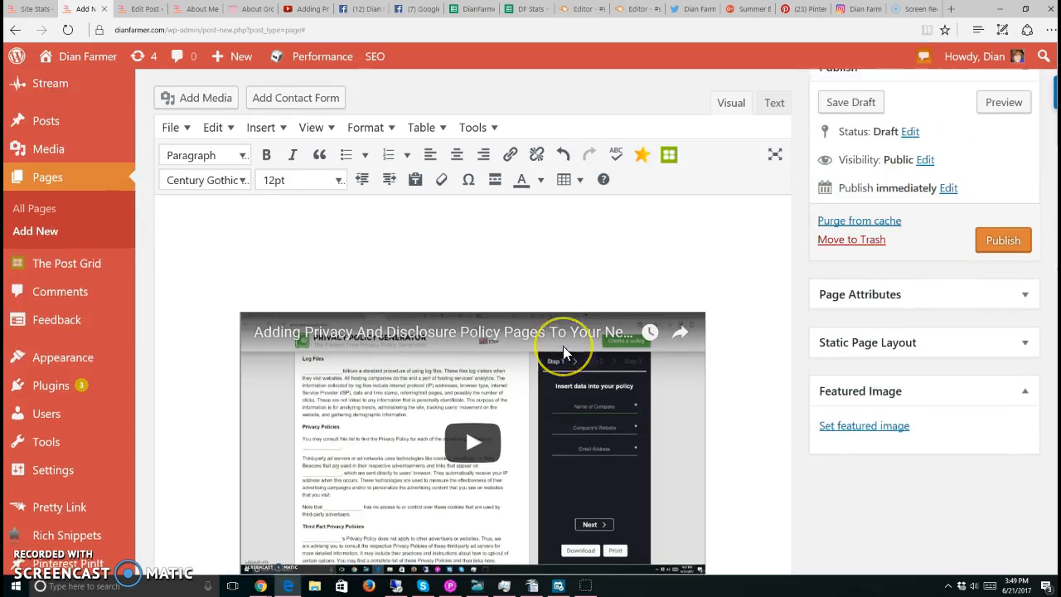
{"action": "scroll", "coordinate": [563, 345], "scroll_direction": "down", "scroll_amount": 2}
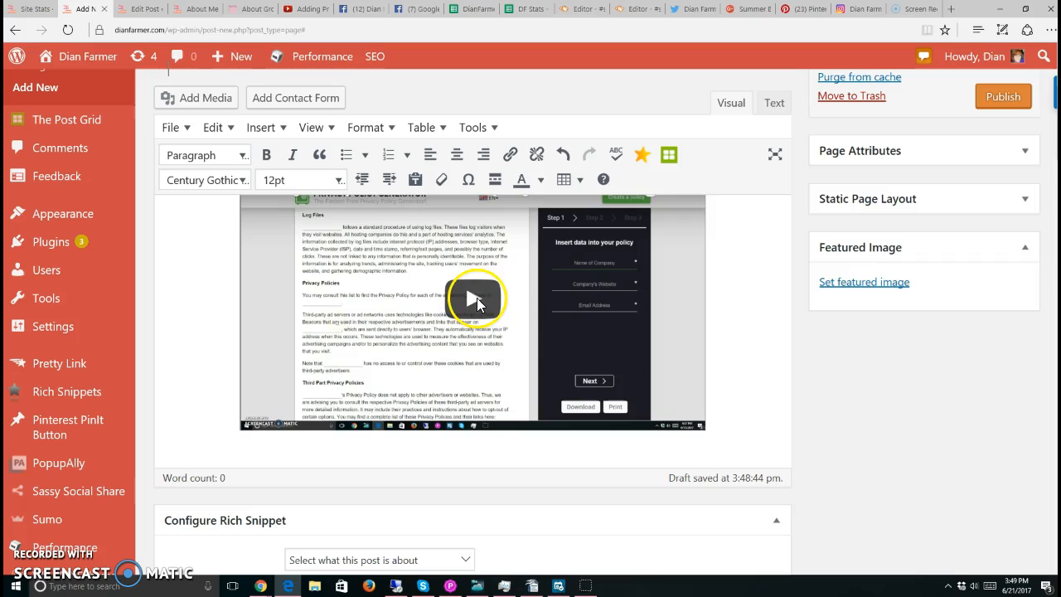
{"action": "scroll", "coordinate": [574, 369], "scroll_direction": "up", "scroll_amount": 2}
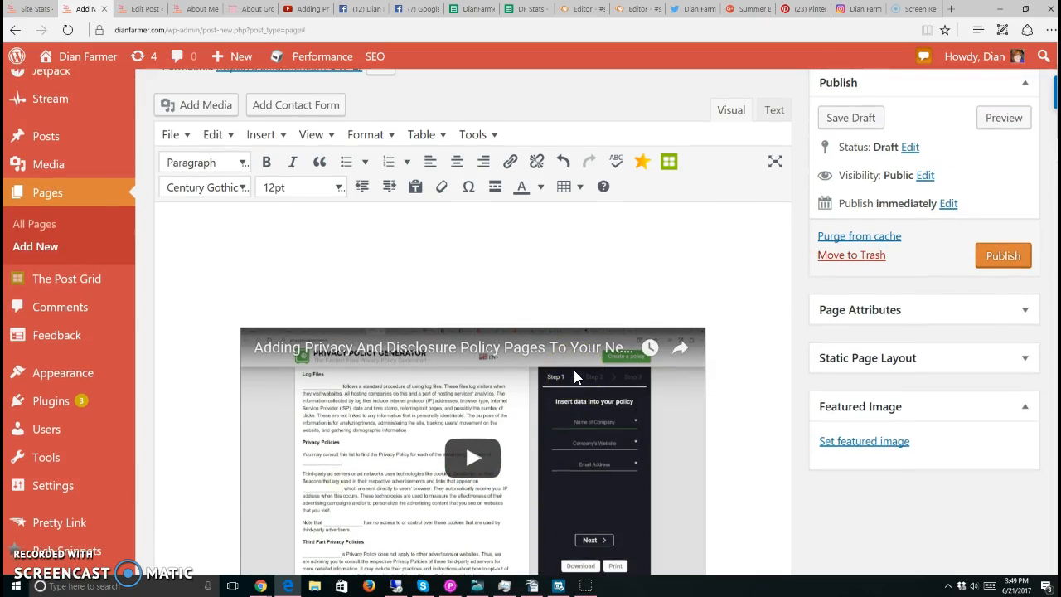
{"action": "scroll", "coordinate": [574, 369], "scroll_direction": "up", "scroll_amount": 2}
{"action": "scroll", "coordinate": [574, 370], "scroll_direction": "down", "scroll_amount": 2}
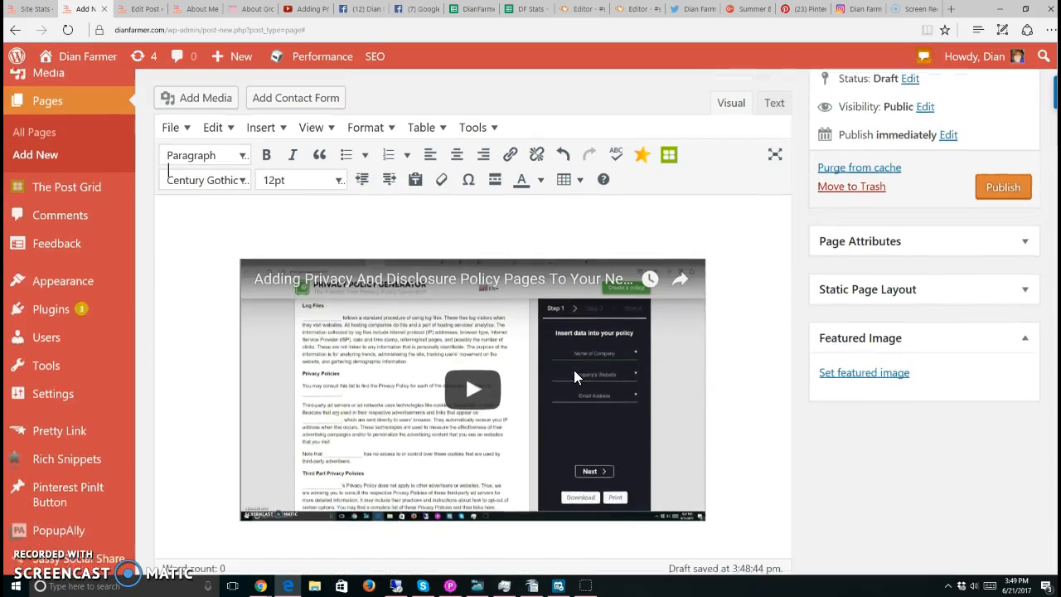
{"action": "scroll", "coordinate": [574, 370], "scroll_direction": "down", "scroll_amount": 2}
{"action": "left_click", "coordinate": [722, 343]}
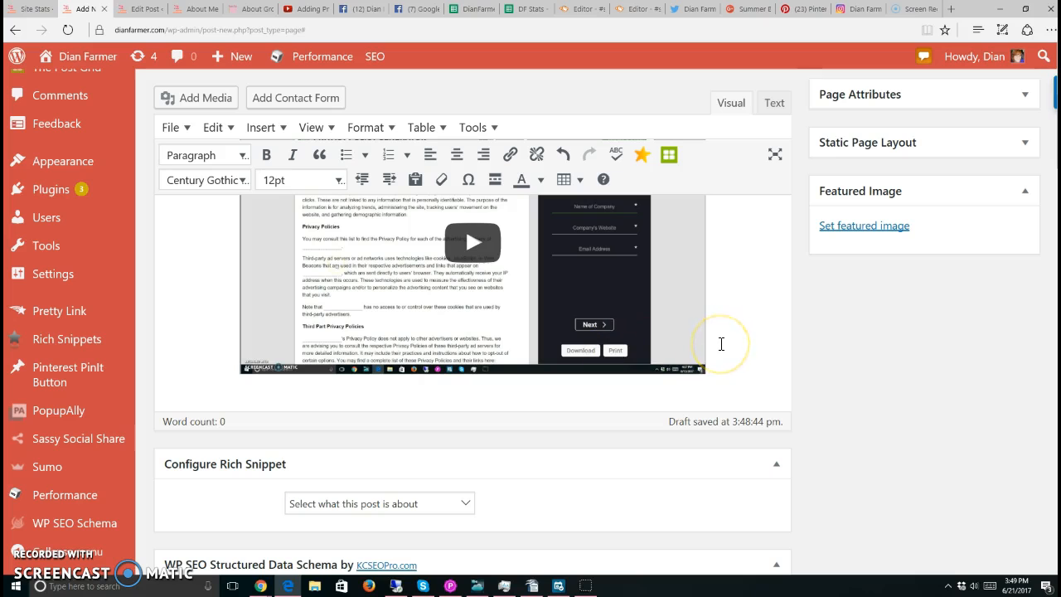
{"action": "scroll", "coordinate": [721, 344], "scroll_direction": "up", "scroll_amount": 3}
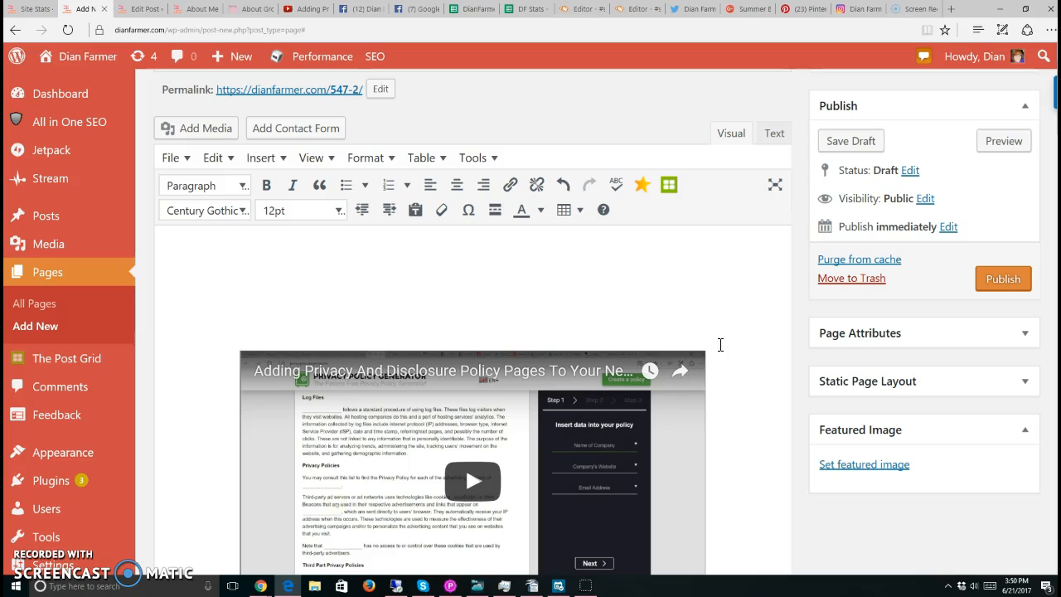
{"action": "scroll", "coordinate": [720, 345], "scroll_direction": "up", "scroll_amount": 1}
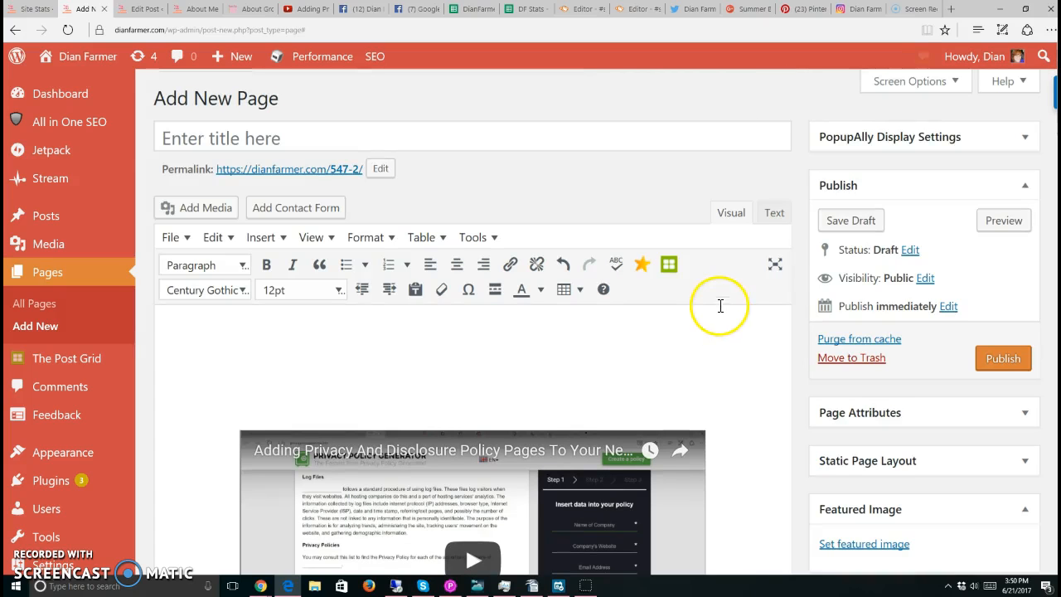